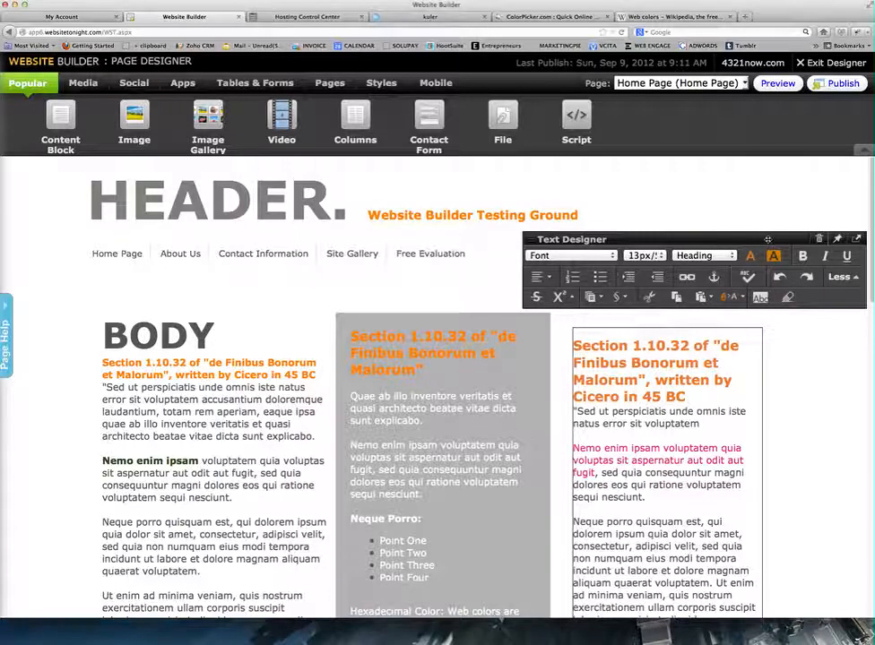
- Insert a two-column layout element between the navigation menu and the three-column body section
drag(767, 240, 758, 191)
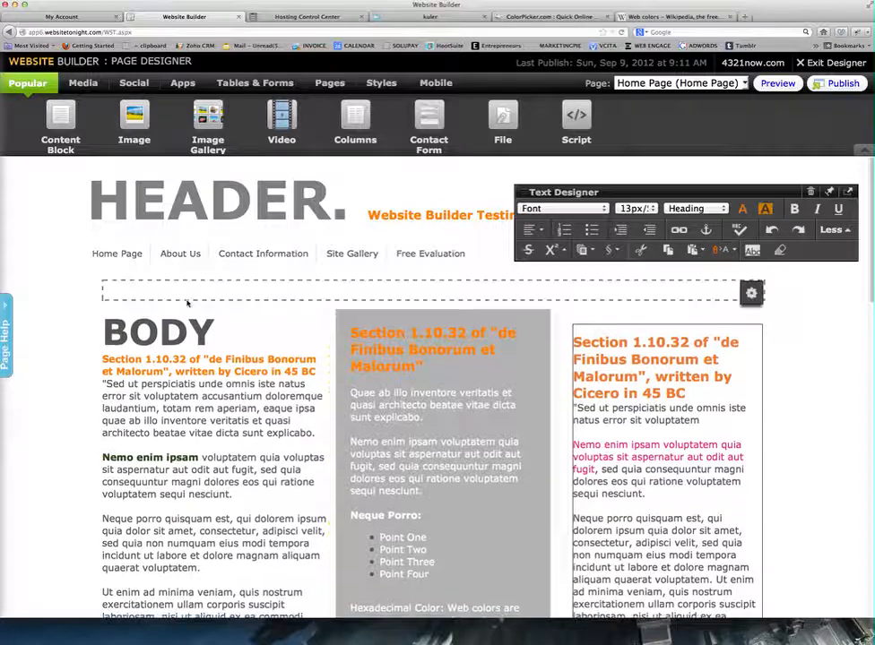
click(38, 85)
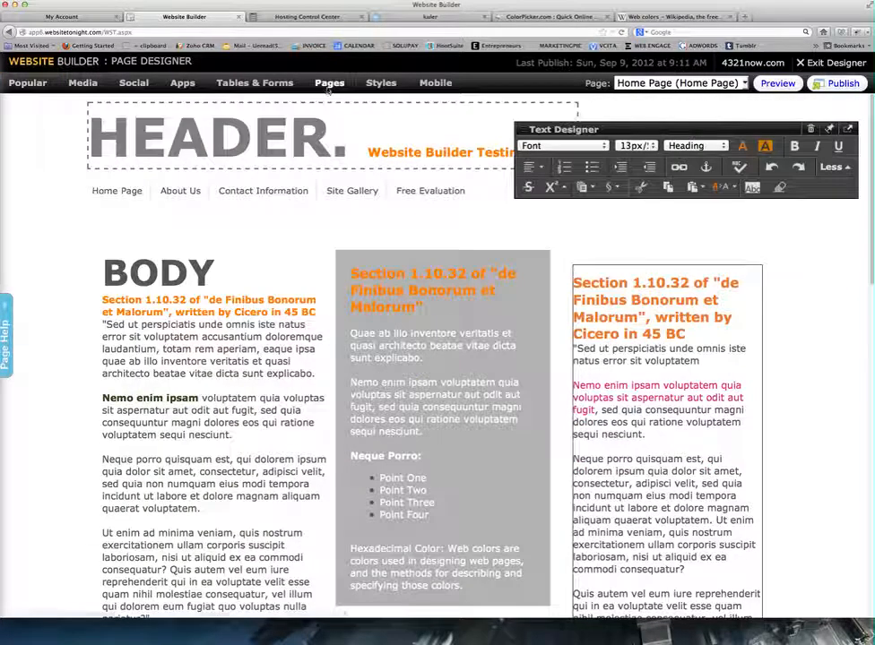
click(25, 79)
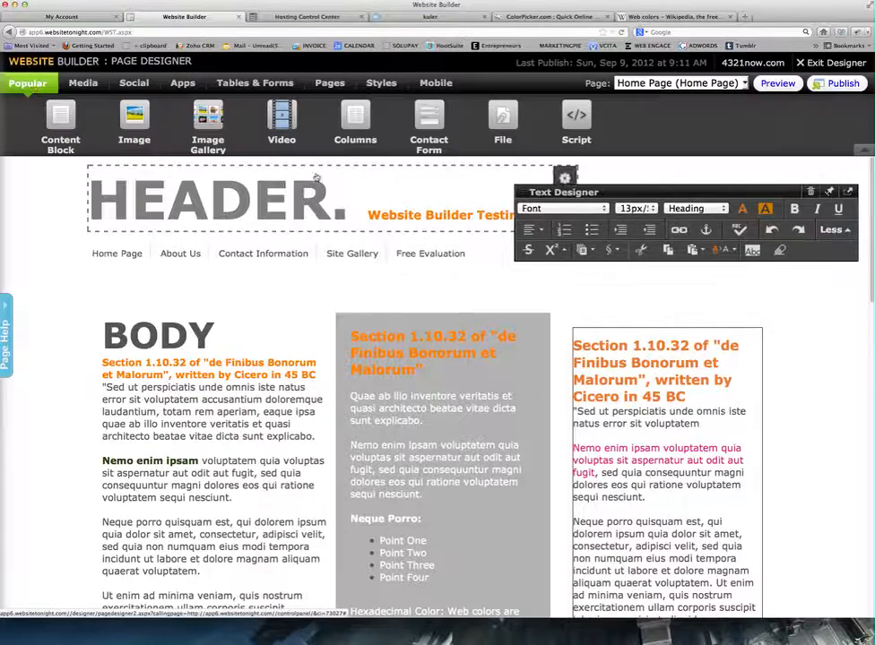
drag(355, 115, 371, 323)
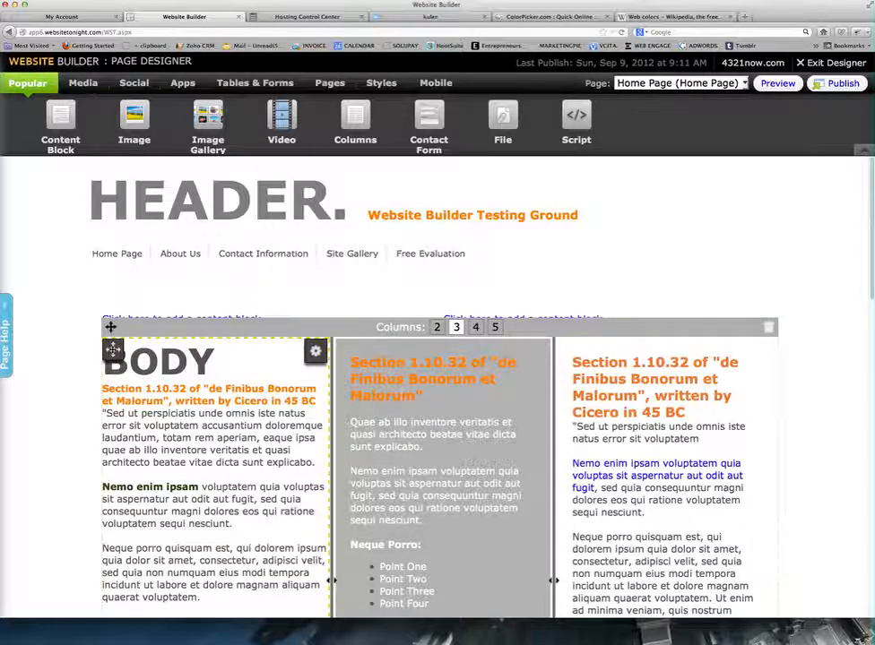
- Move the BODY content block into the third column and back to the first column
drag(112, 349, 580, 371)
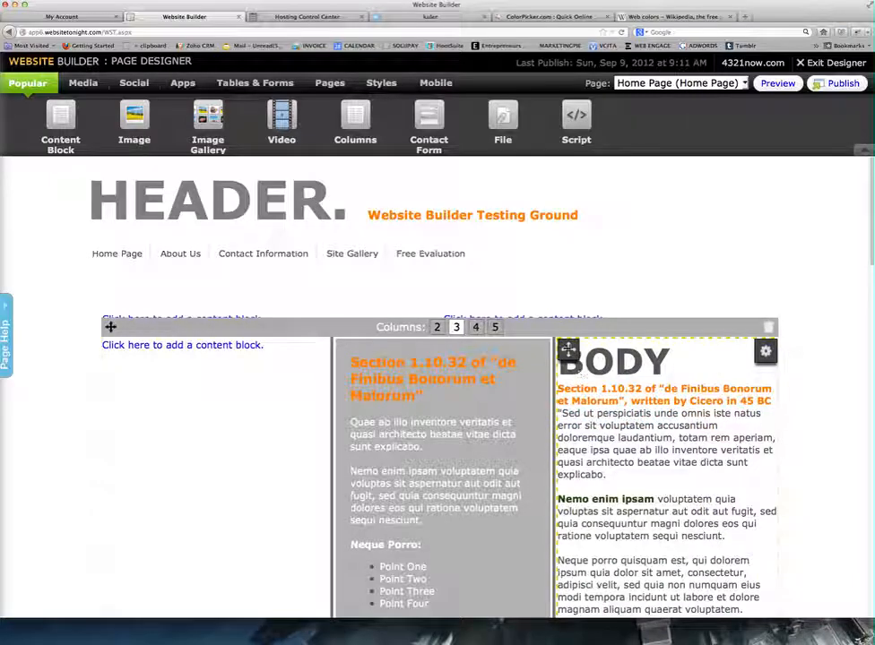
drag(567, 350, 116, 365)
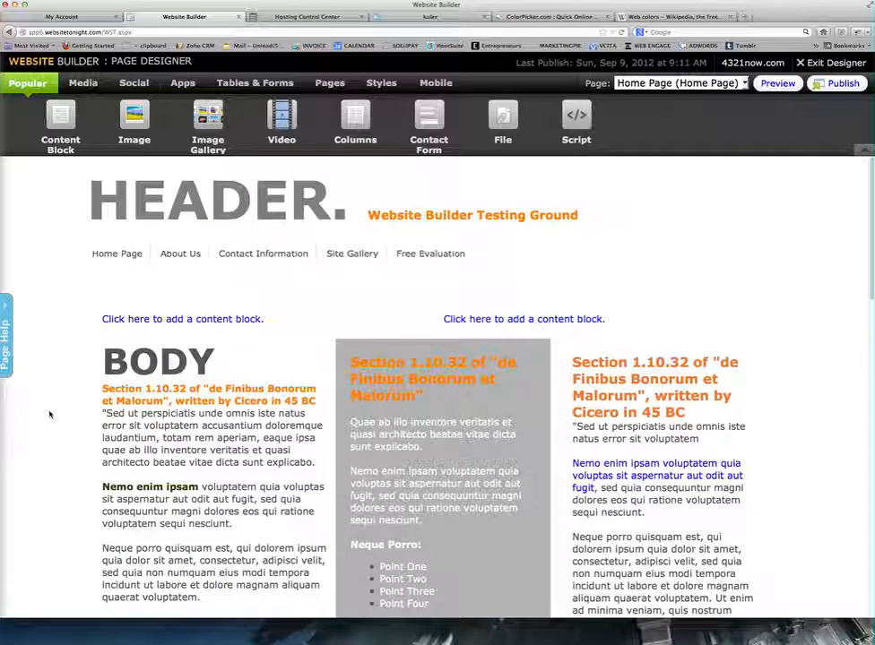
- Open the Block Designer for the BODY content block and set its cell padding to 20px
mouse_move(208, 376)
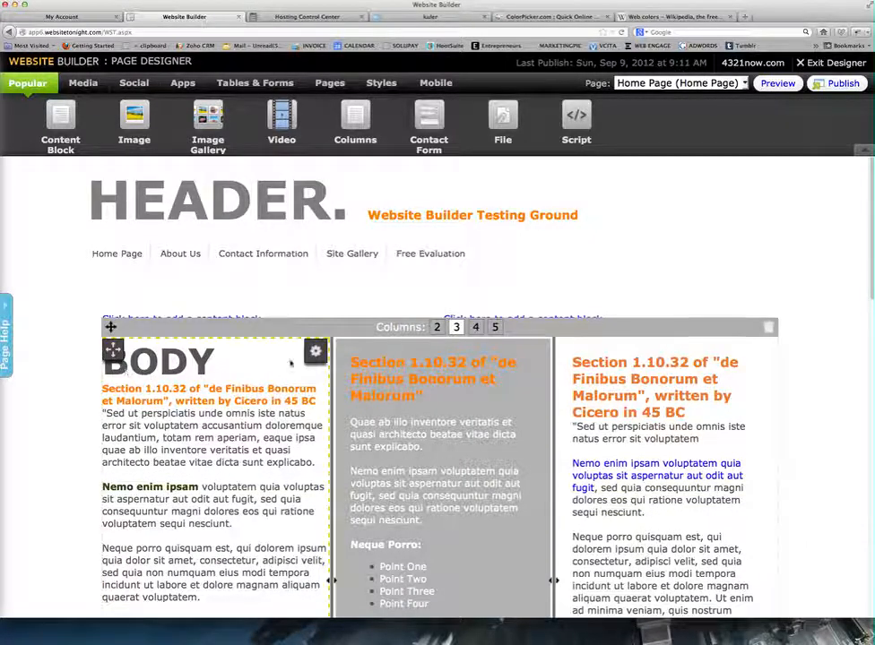
click(316, 351)
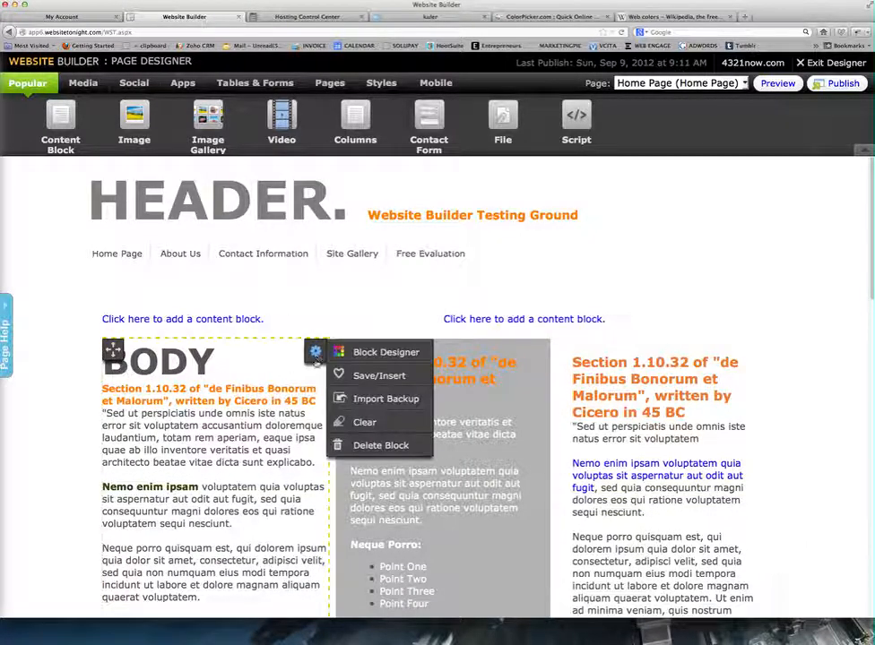
click(373, 353)
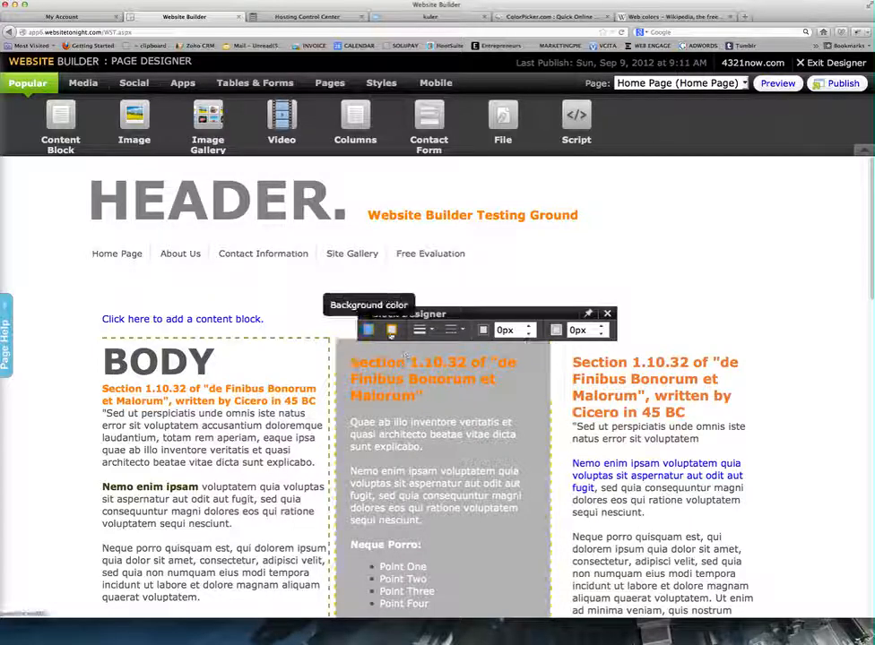
click(453, 329)
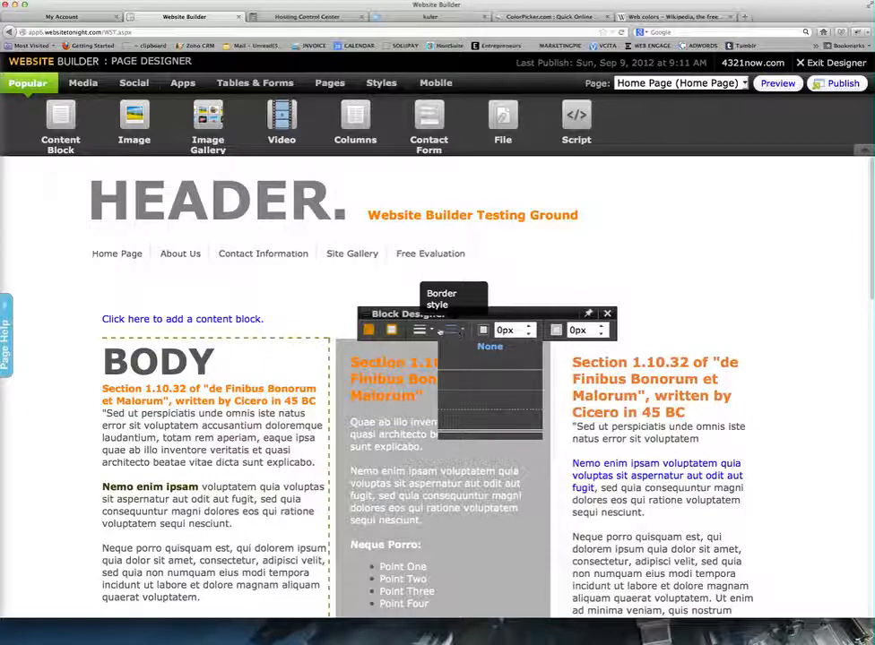
click(423, 331)
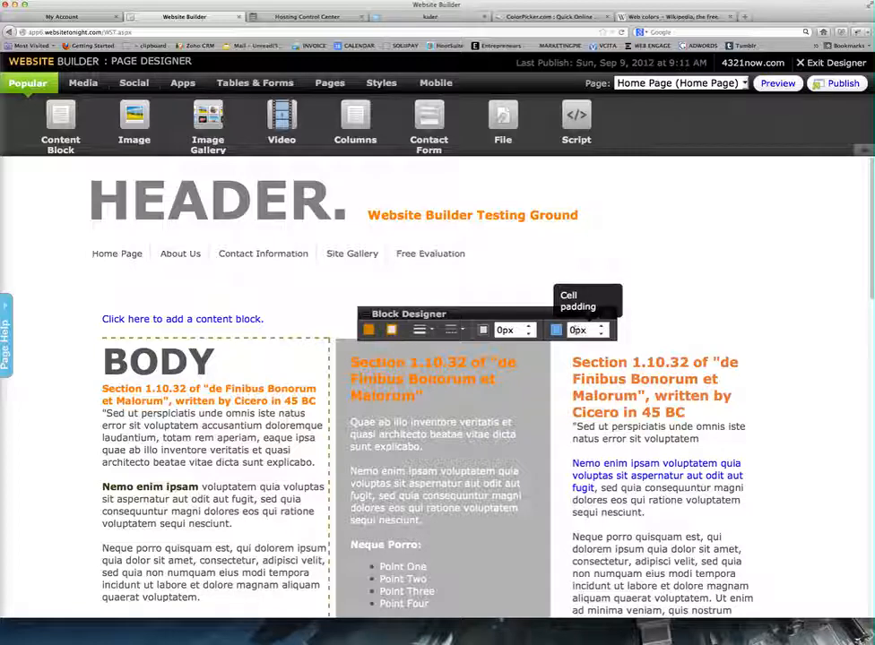
click(572, 331)
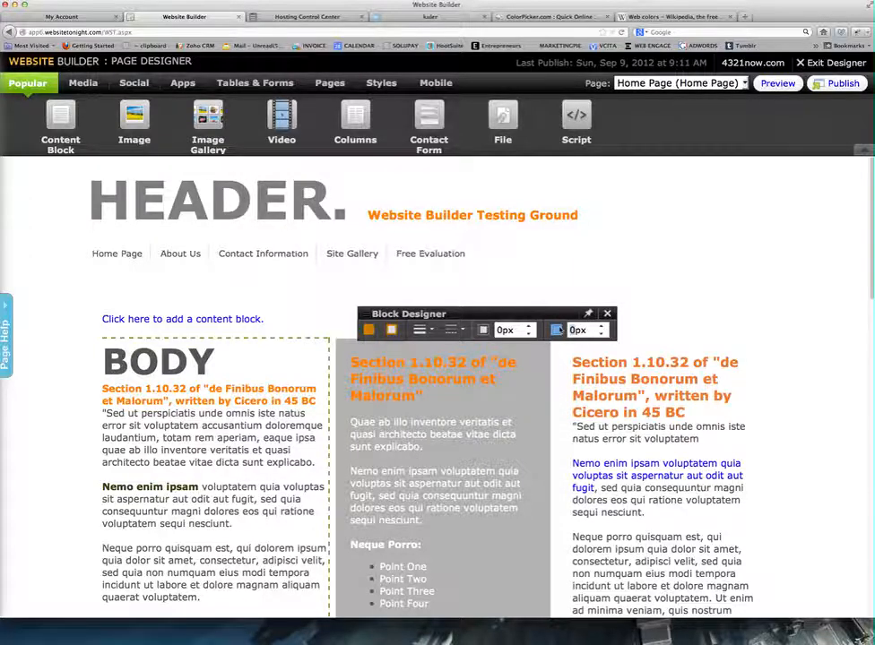
text(2)
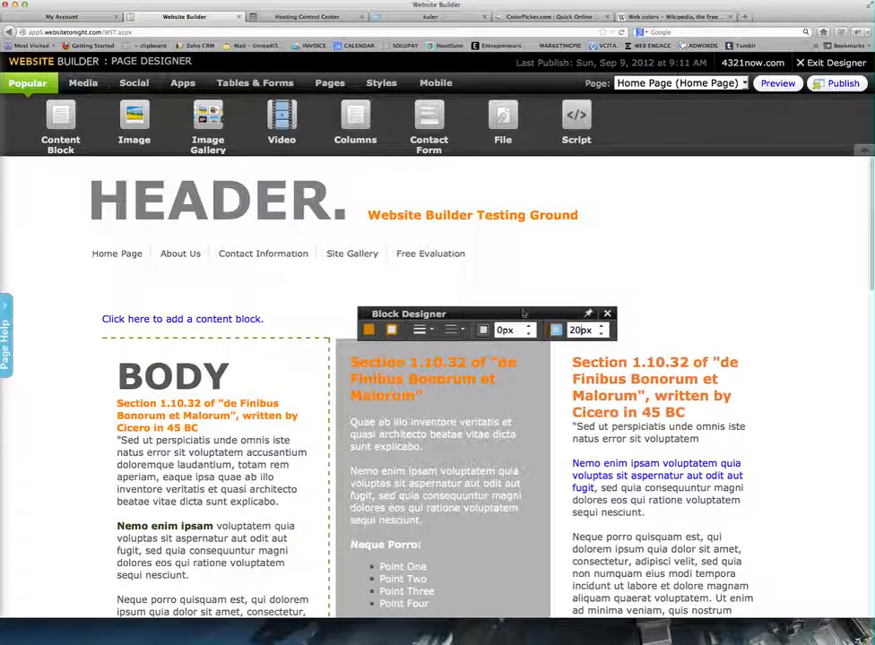
- Set the BODY block's cell padding to 0px and compare its text spacing with the neighbouring columns
drag(525, 313, 324, 276)
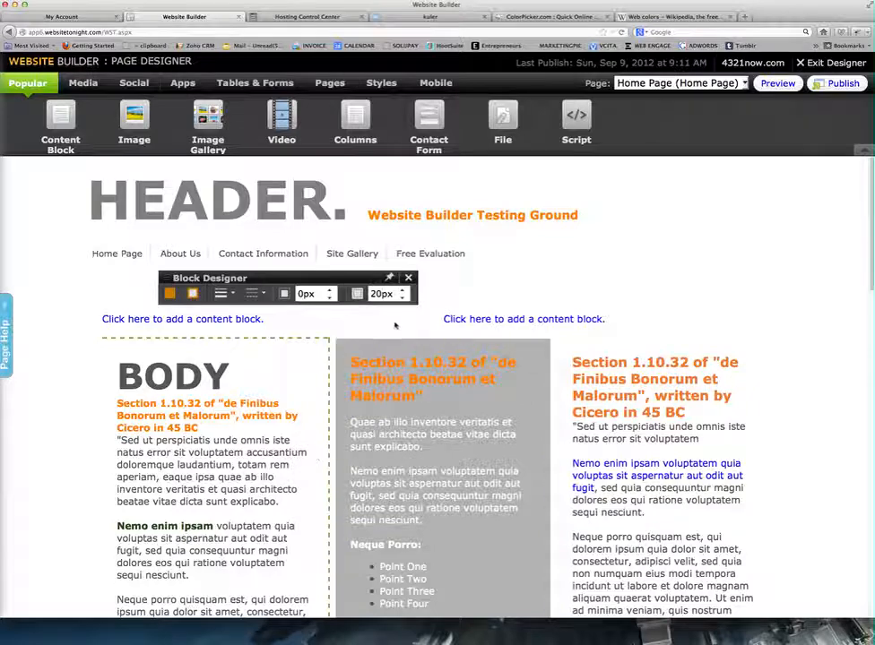
drag(381, 295, 347, 282)
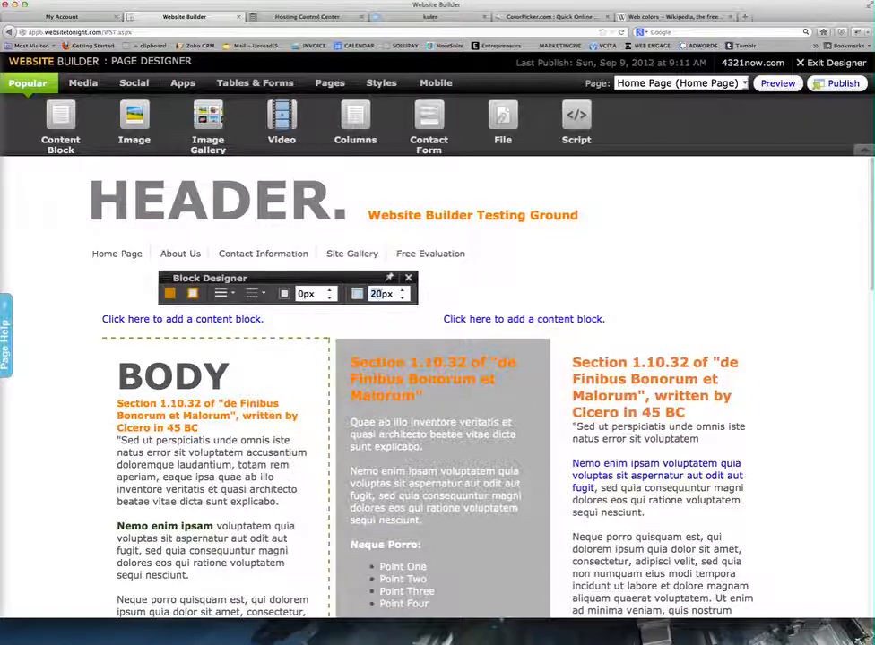
text(0)
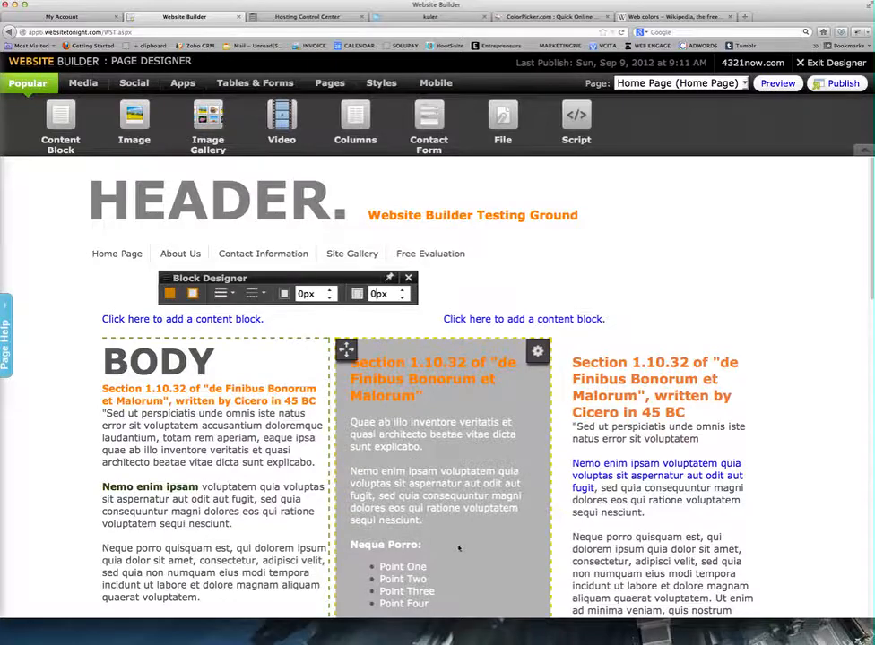
scroll(532, 463, down, 5)
scroll(459, 547, up, 5)
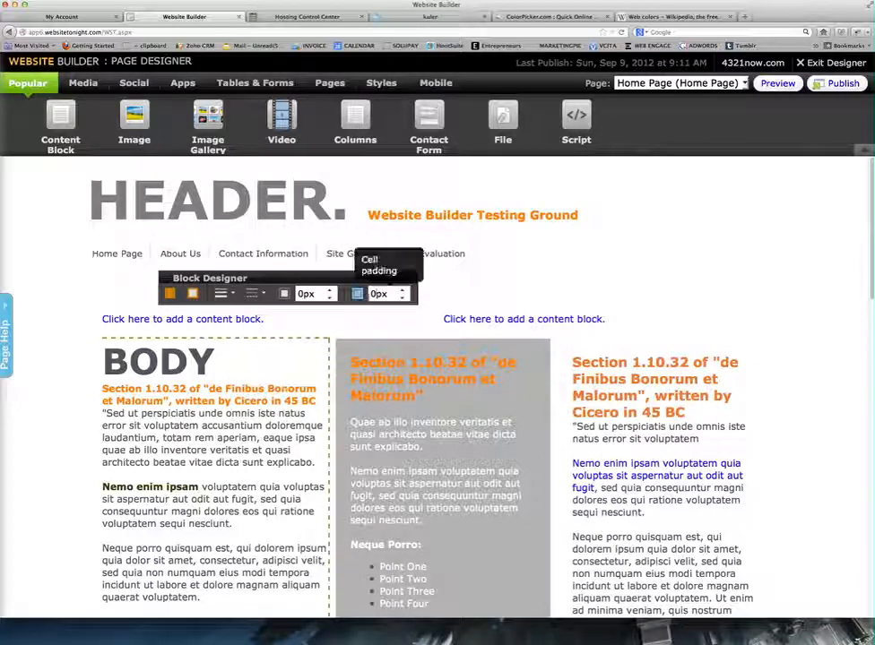
- Set the BODY block's cell padding to 20px, close the Block Designer and check the columns
text(2)
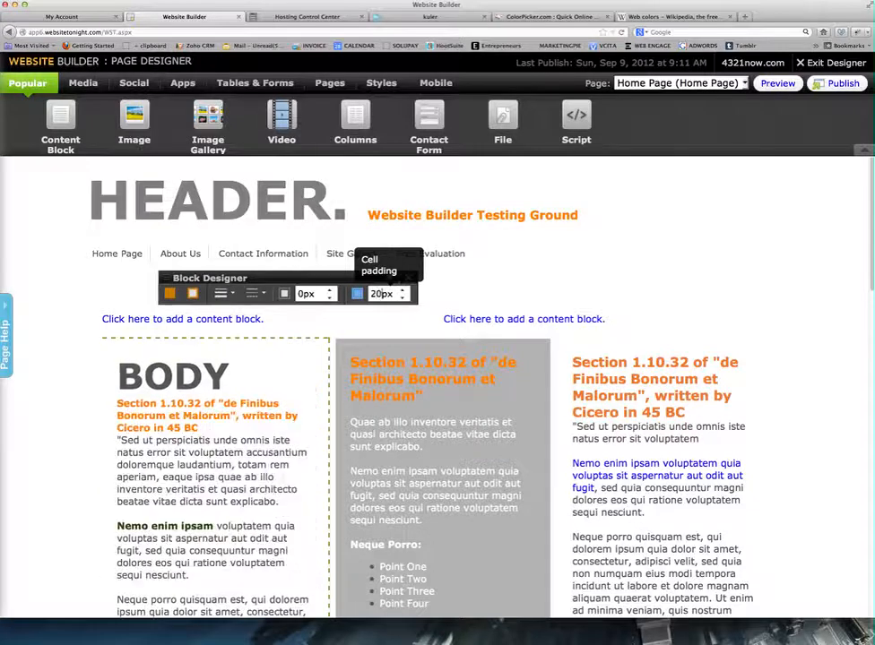
click(437, 324)
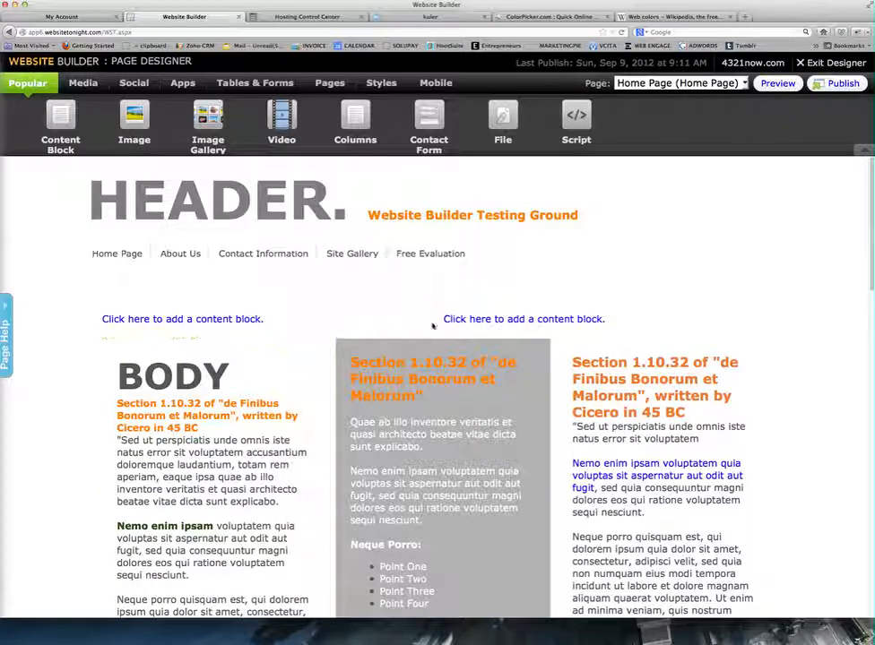
scroll(436, 325, down, 3)
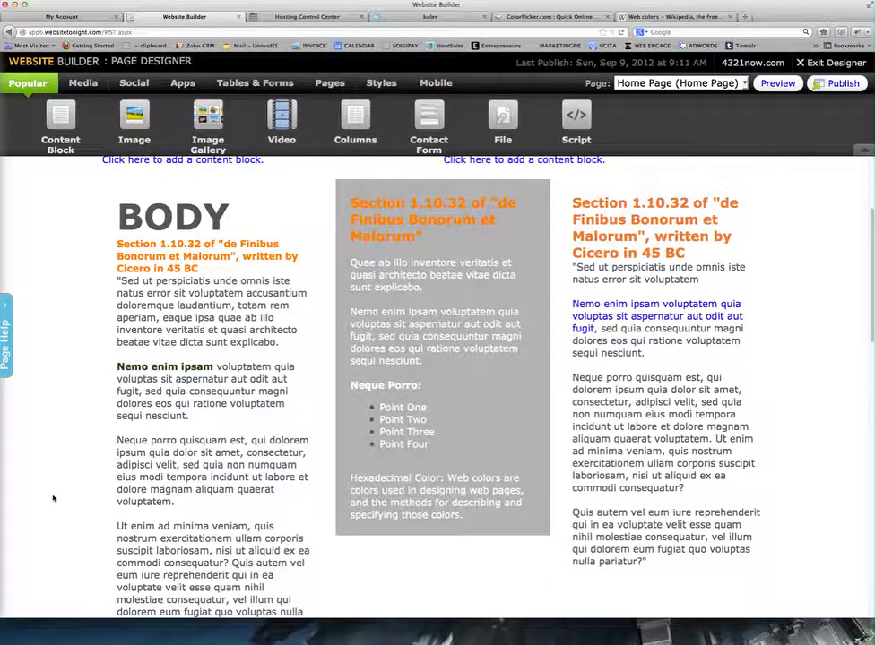
scroll(53, 498, up, 3)
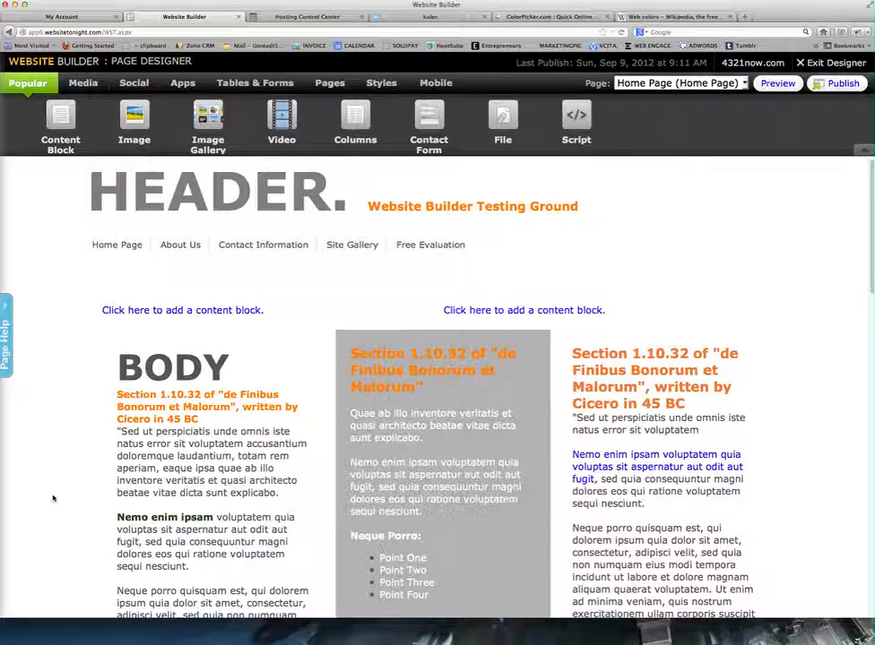
- Move the BODY block out to full width above the column layouts and back into the three-column section's first column
mouse_move(120, 349)
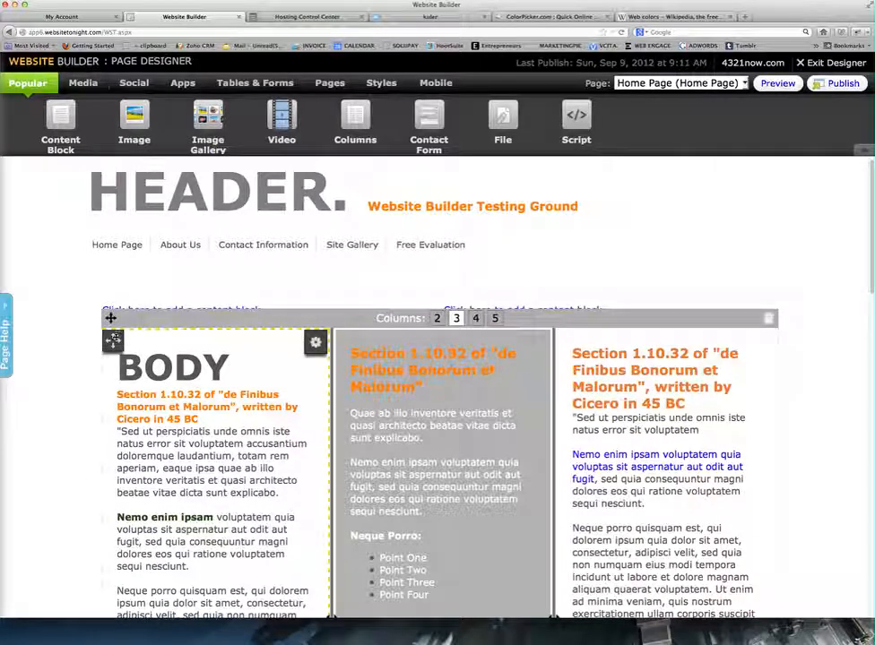
drag(114, 339, 113, 310)
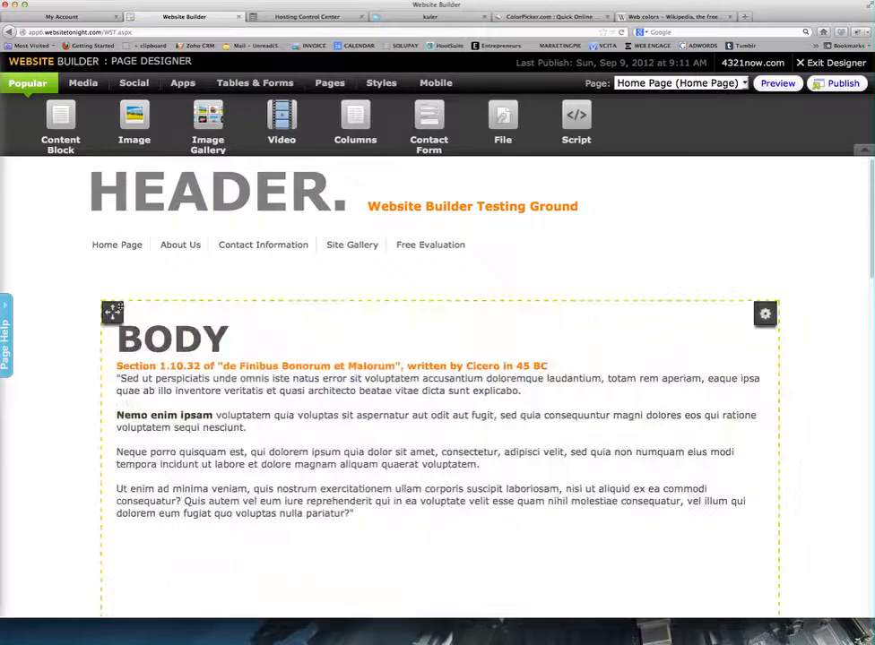
scroll(63, 429, down, 1)
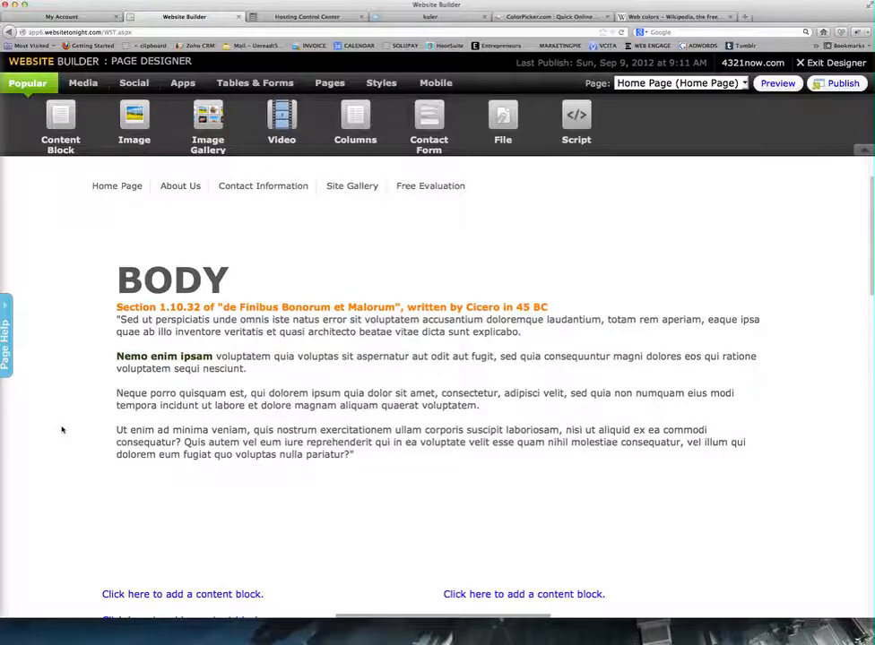
scroll(61, 430, down, 2)
mouse_move(112, 164)
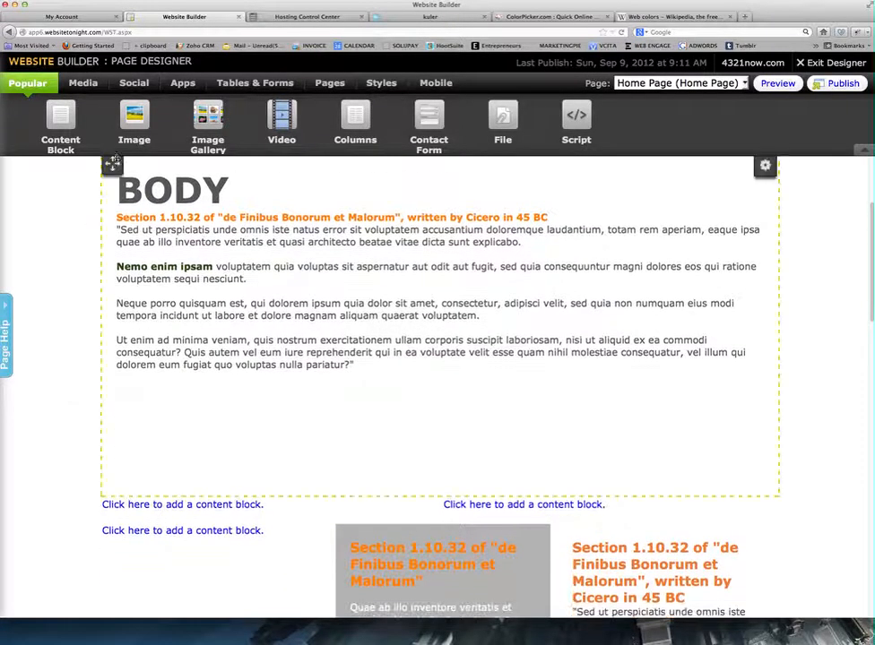
drag(112, 164, 134, 240)
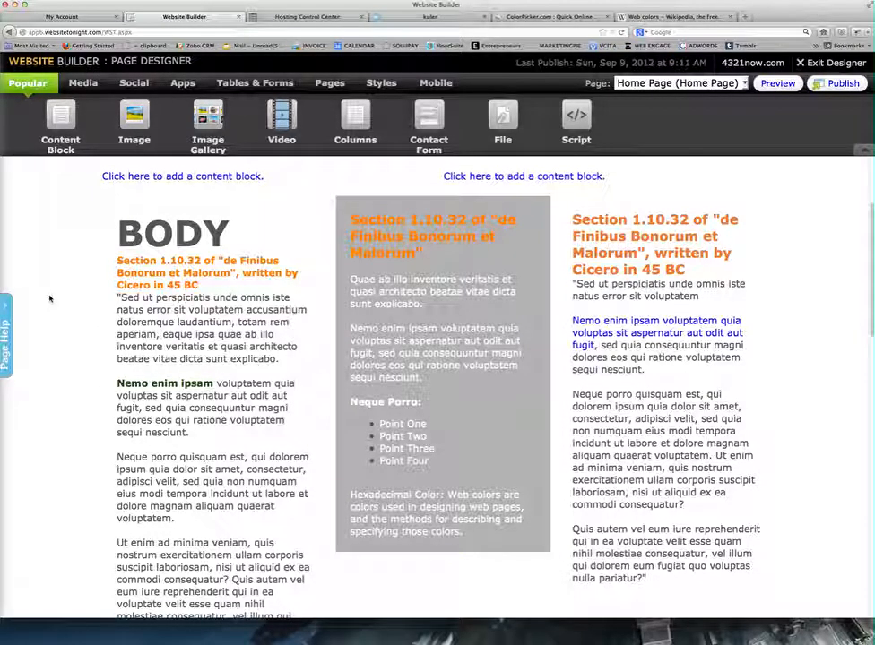
scroll(49, 298, down, 3)
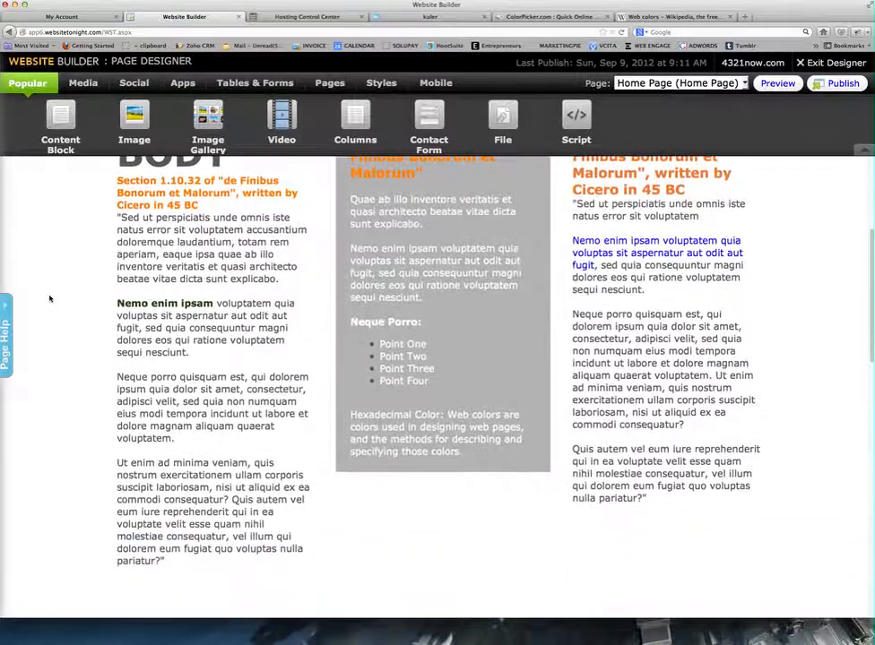
scroll(50, 298, up, 2)
scroll(49, 298, up, 1)
mouse_move(544, 296)
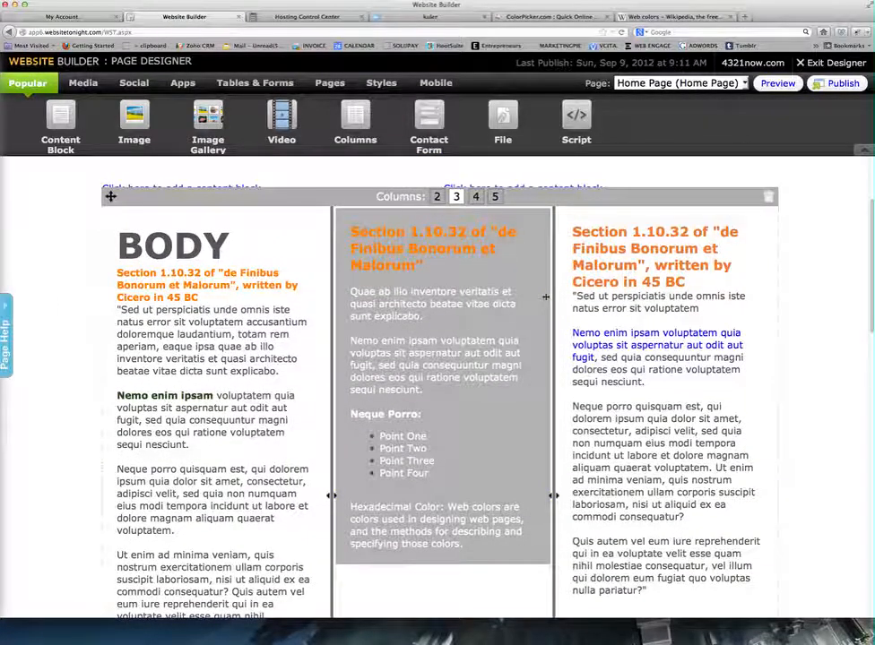
mouse_move(238, 284)
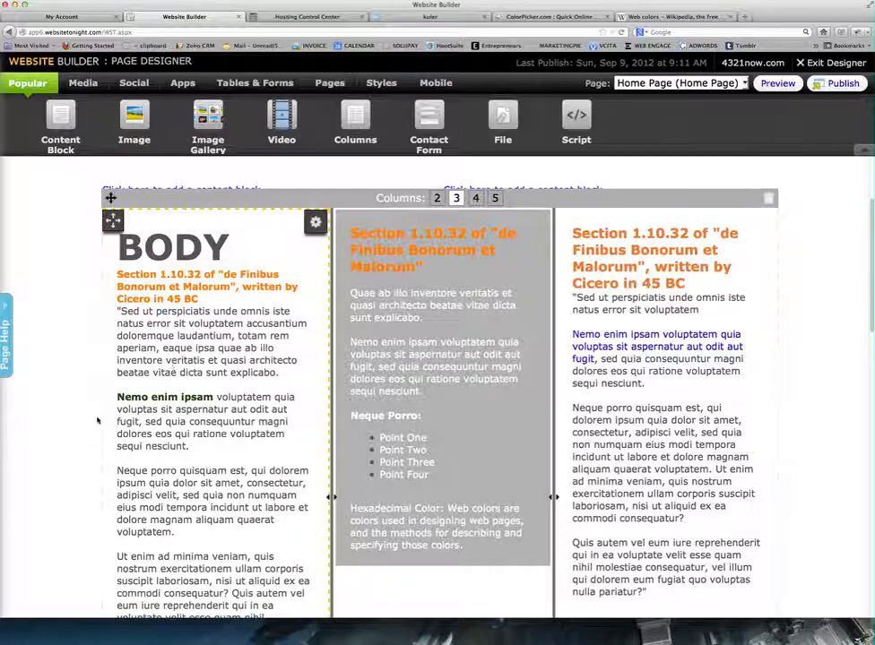
- Set the font color of all text below the heading in the grey middle column to white (ffffff) and save the block
mouse_move(512, 455)
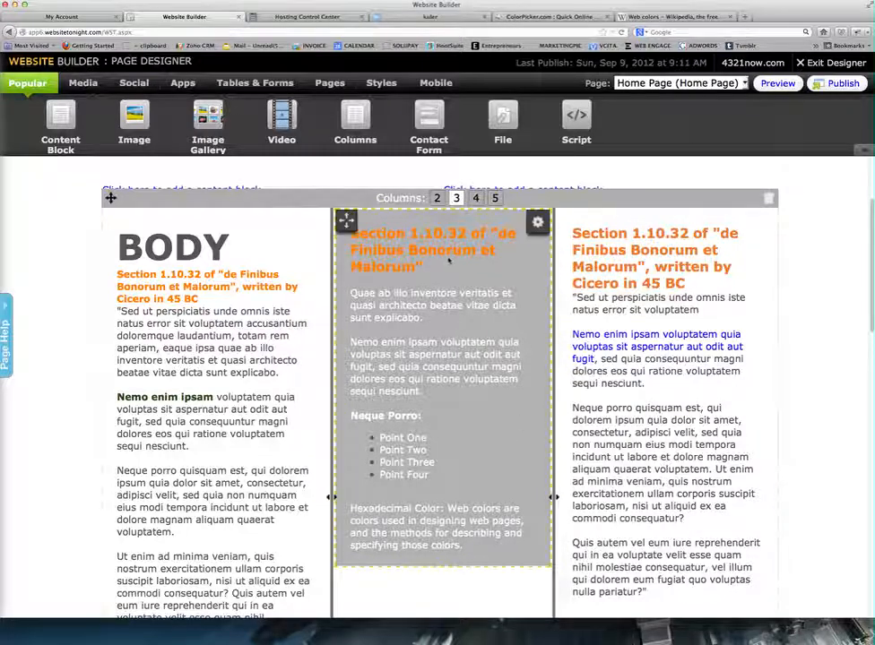
click(445, 373)
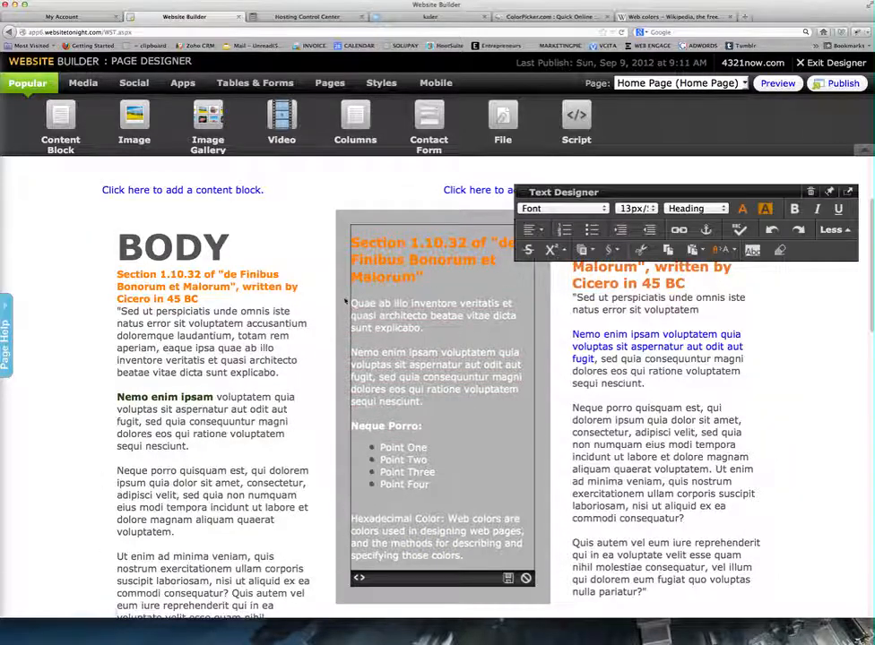
drag(351, 302, 479, 563)
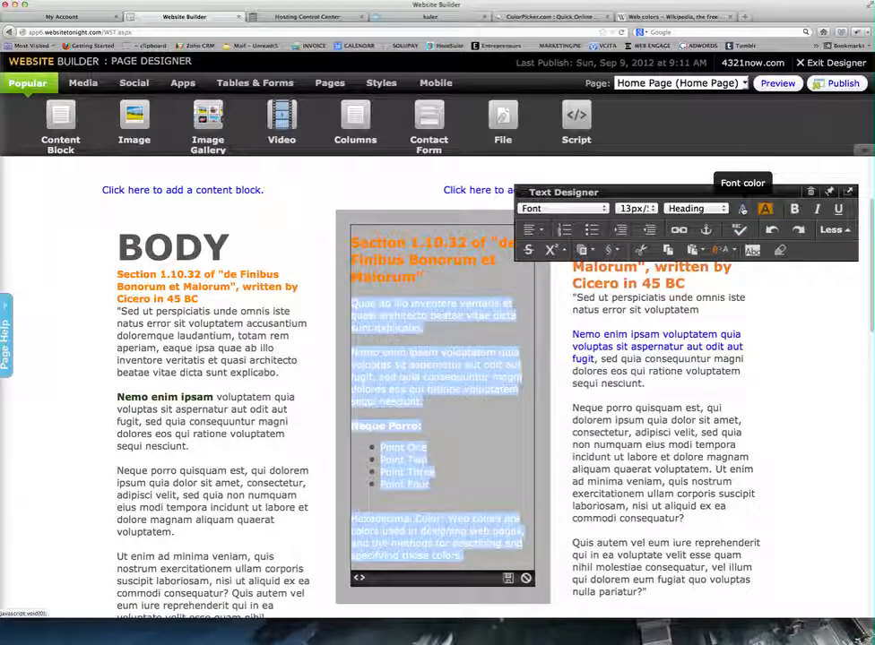
click(742, 208)
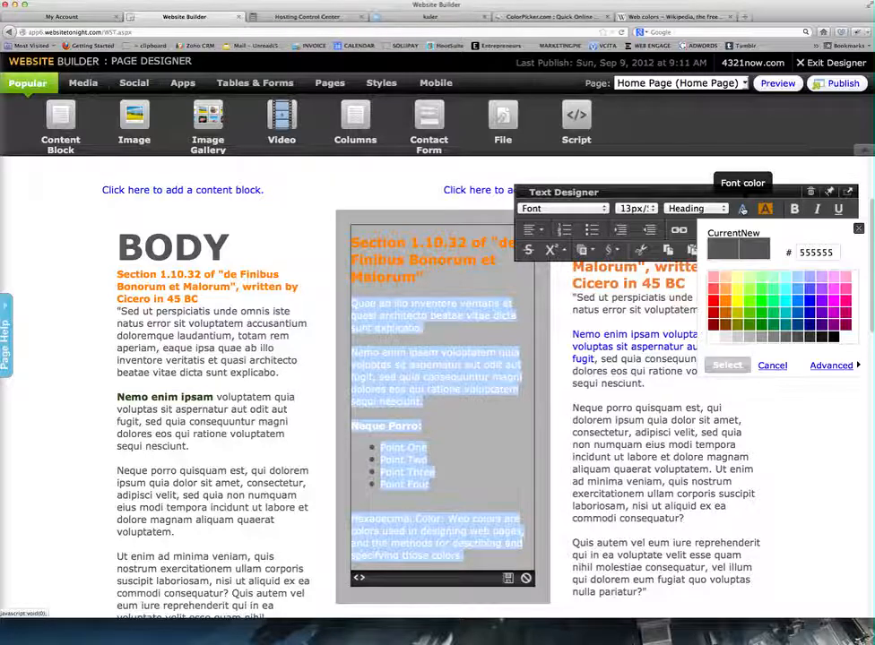
click(728, 338)
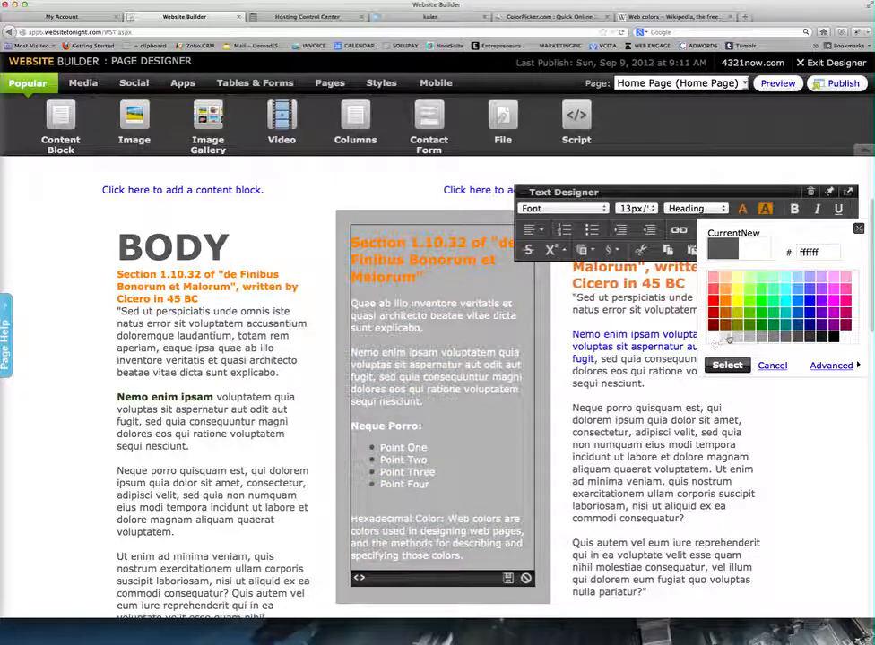
click(737, 338)
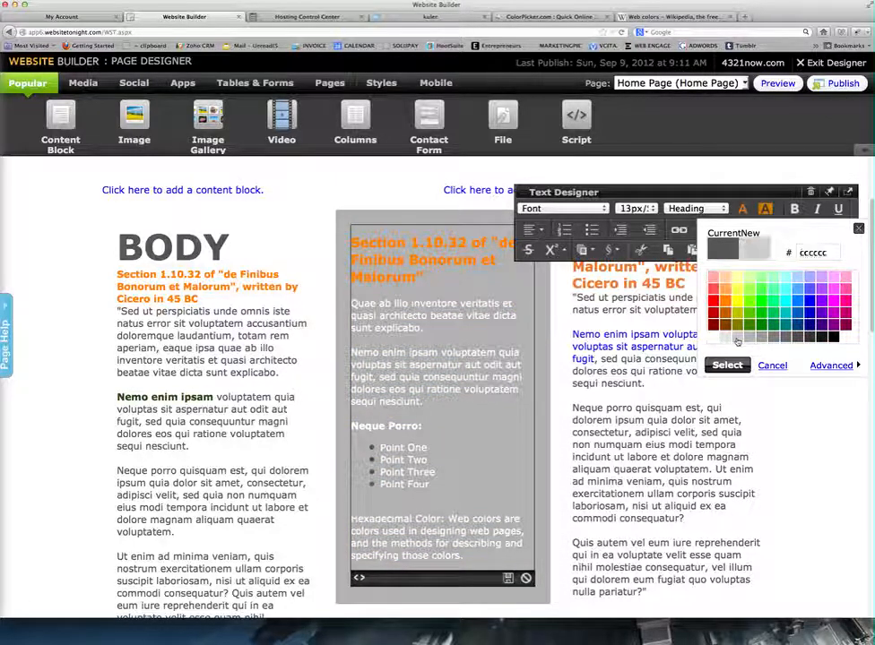
click(726, 281)
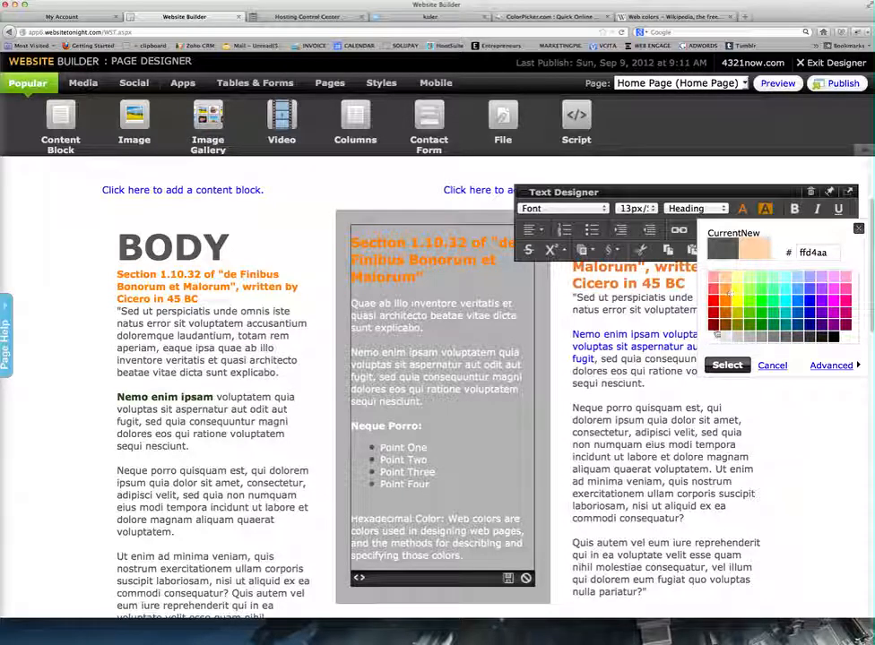
click(717, 339)
click(727, 364)
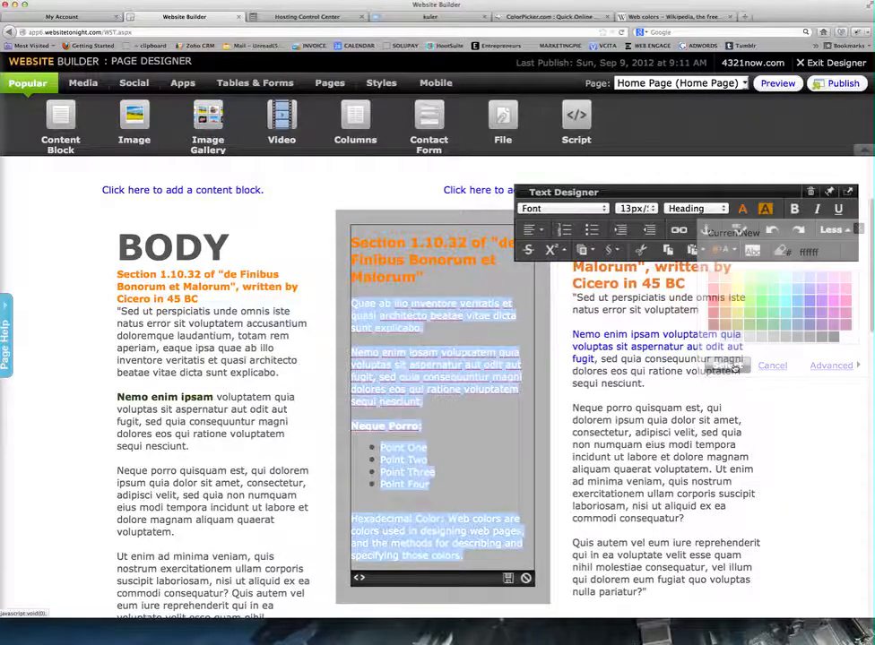
click(507, 578)
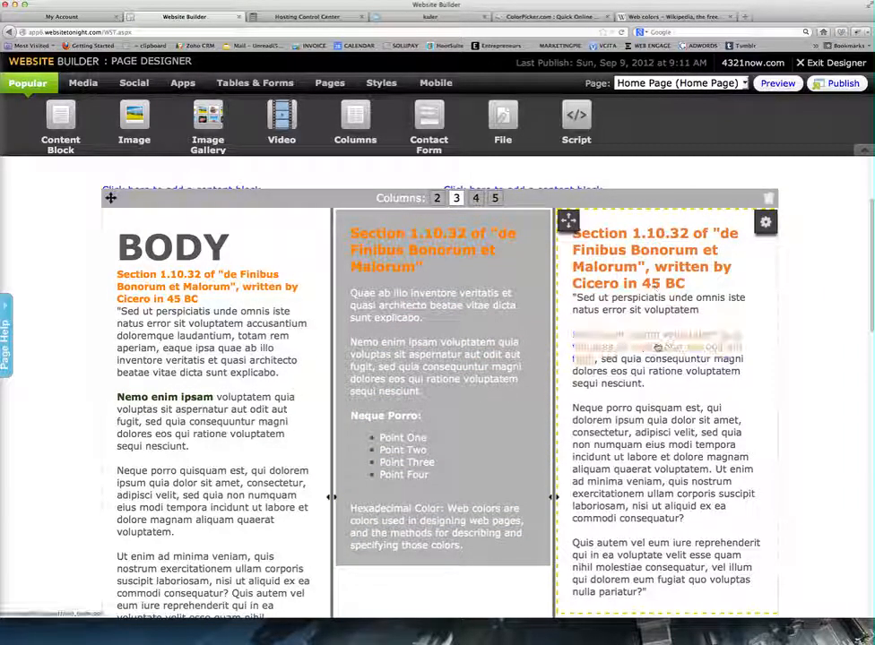
mouse_move(537, 221)
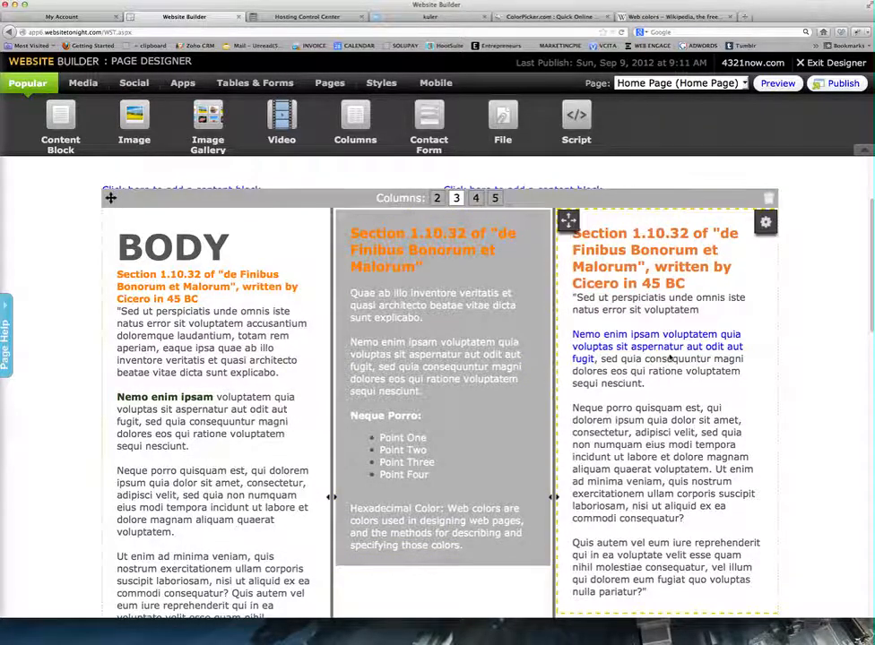
click(670, 358)
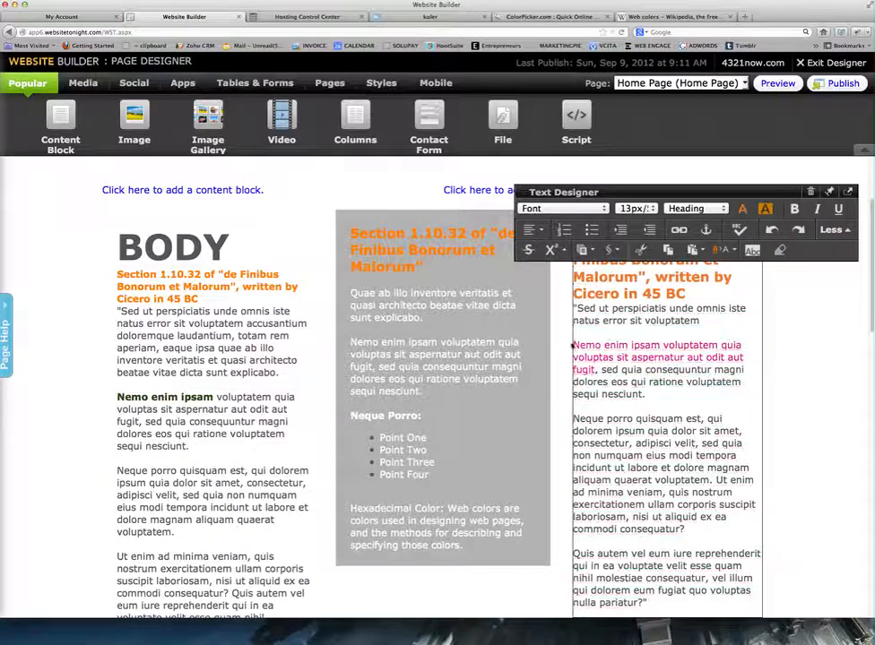
drag(572, 344, 597, 370)
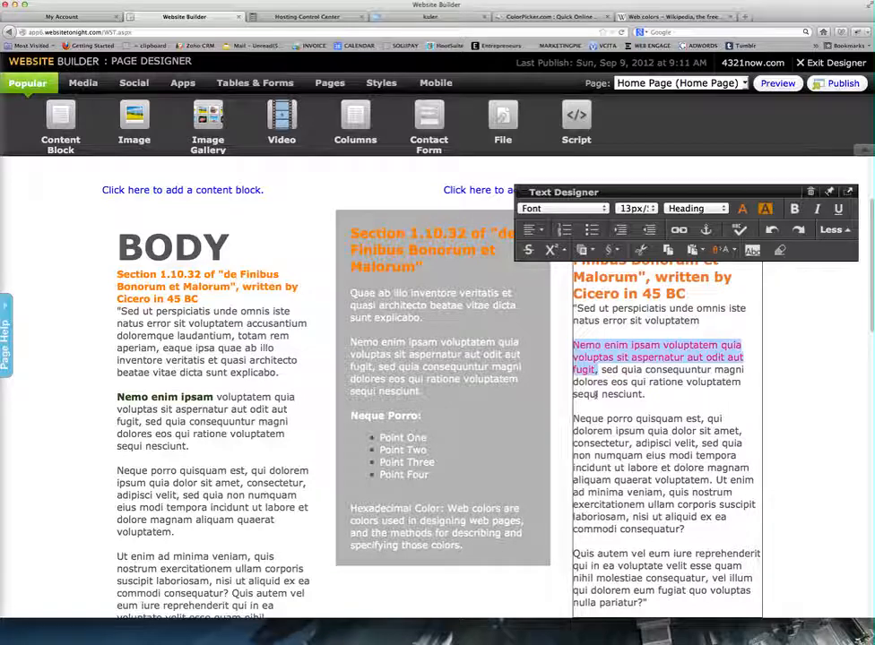
click(801, 401)
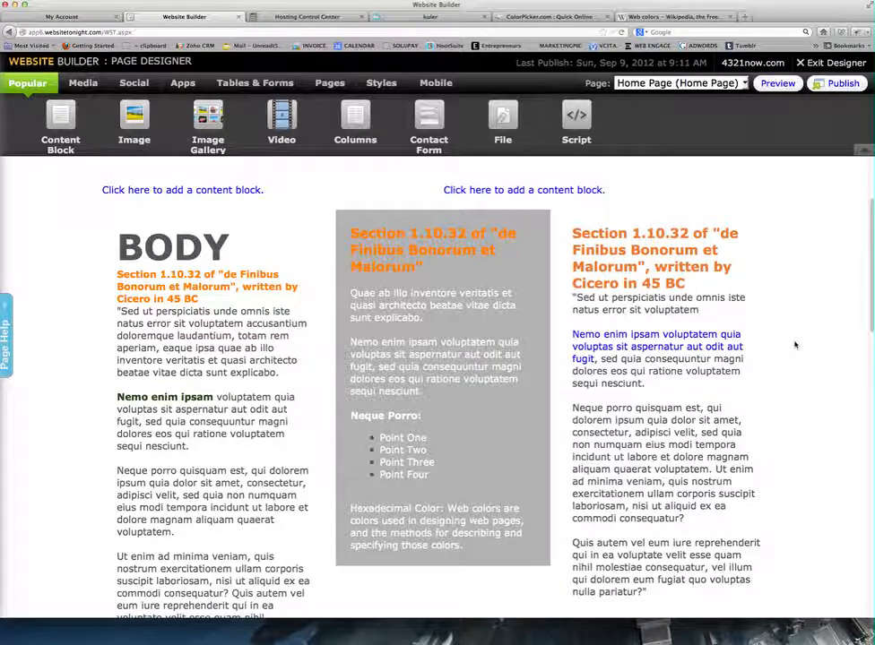
- Open the site's color options and set the Hyperlinks Text color to the dark red AA3E44
click(383, 84)
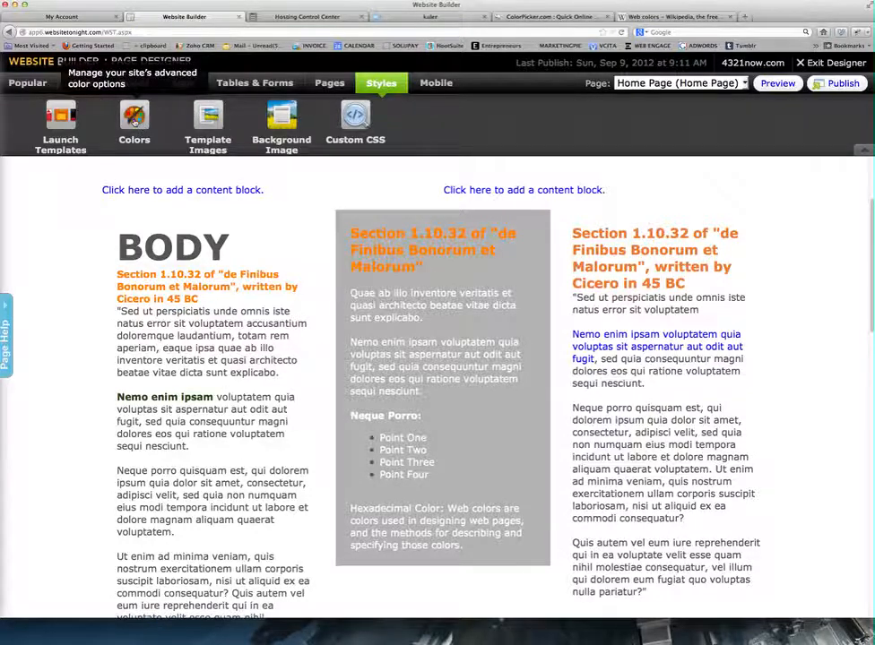
click(135, 123)
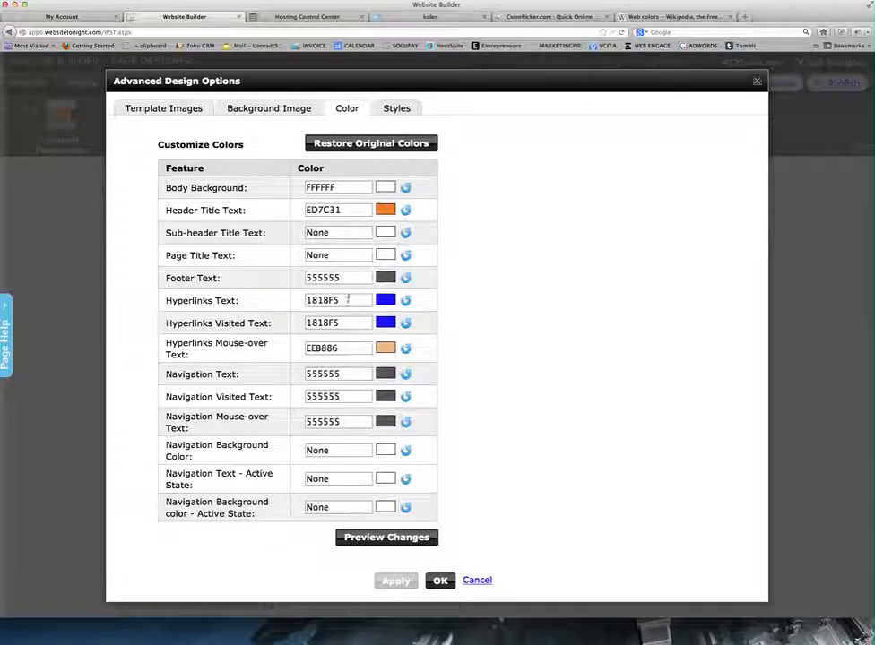
drag(346, 300, 293, 292)
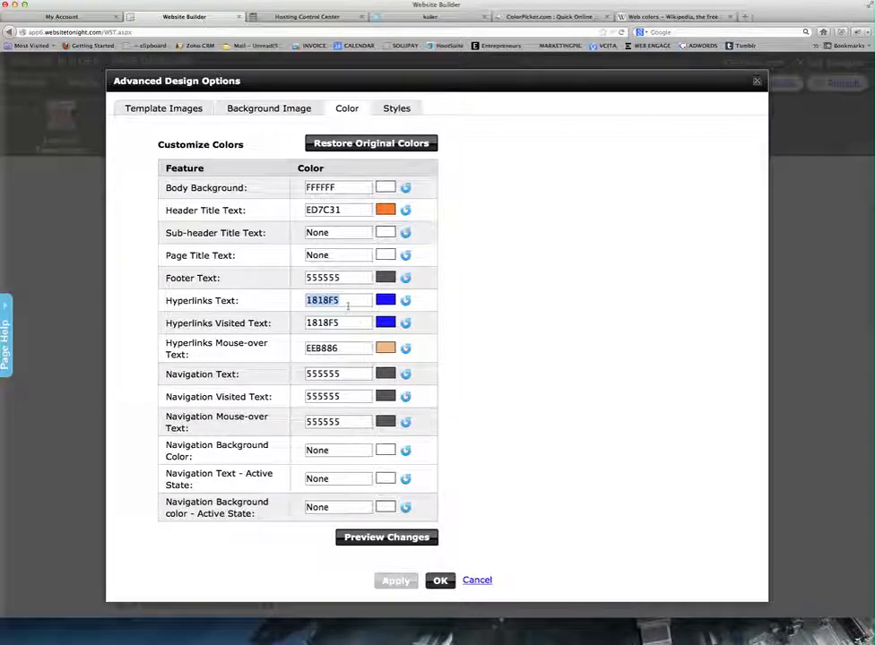
click(383, 302)
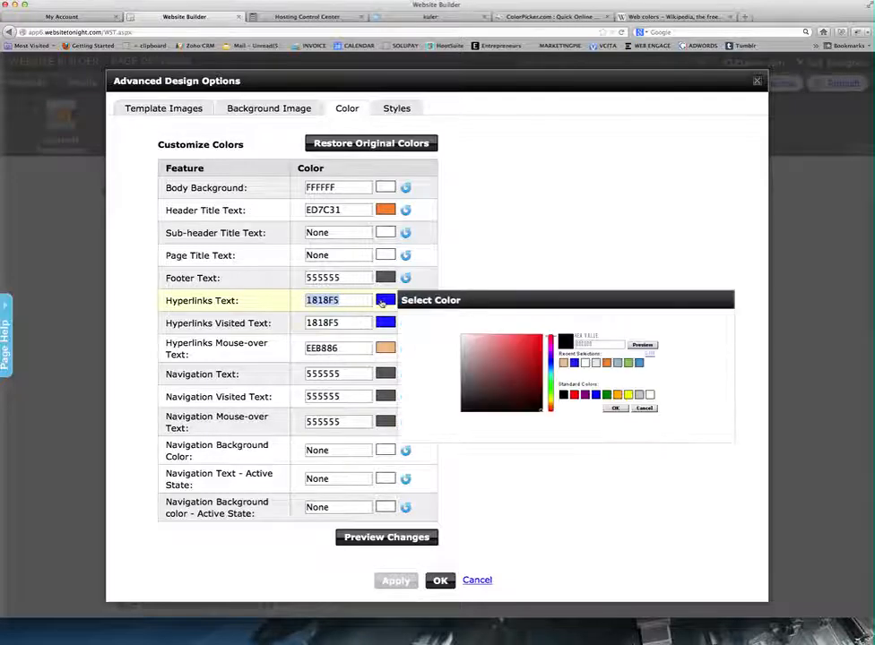
click(501, 370)
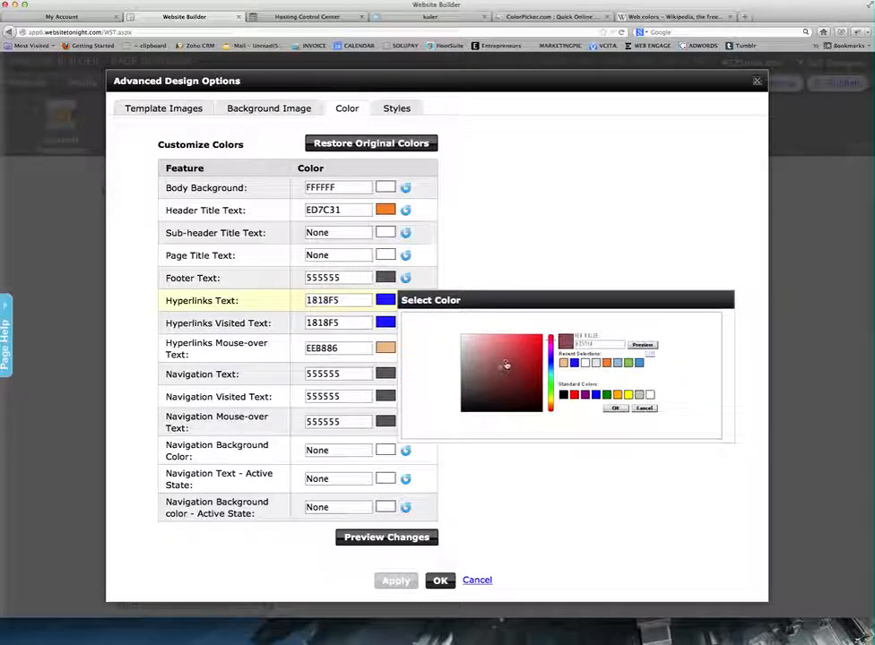
click(508, 358)
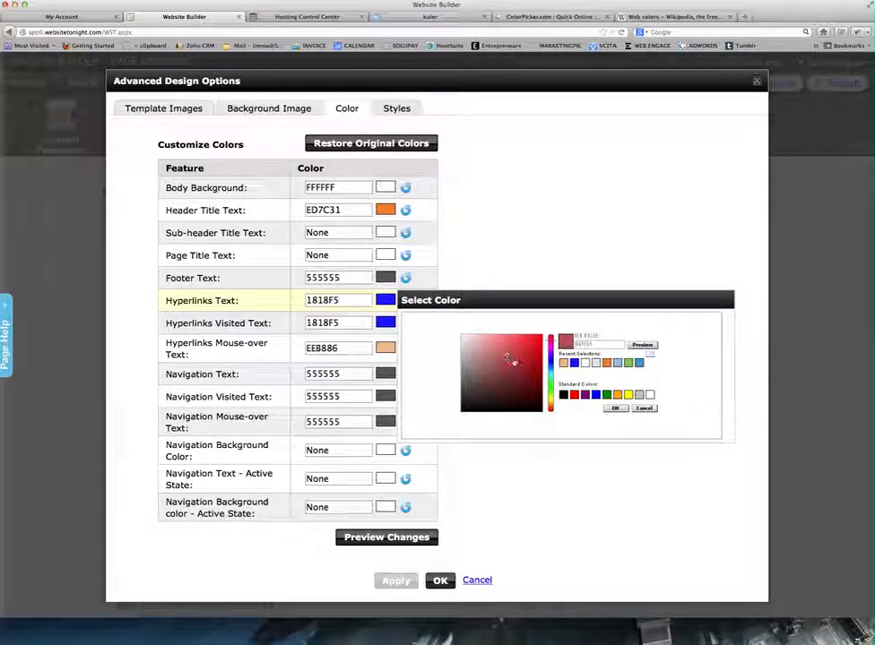
click(514, 361)
click(615, 410)
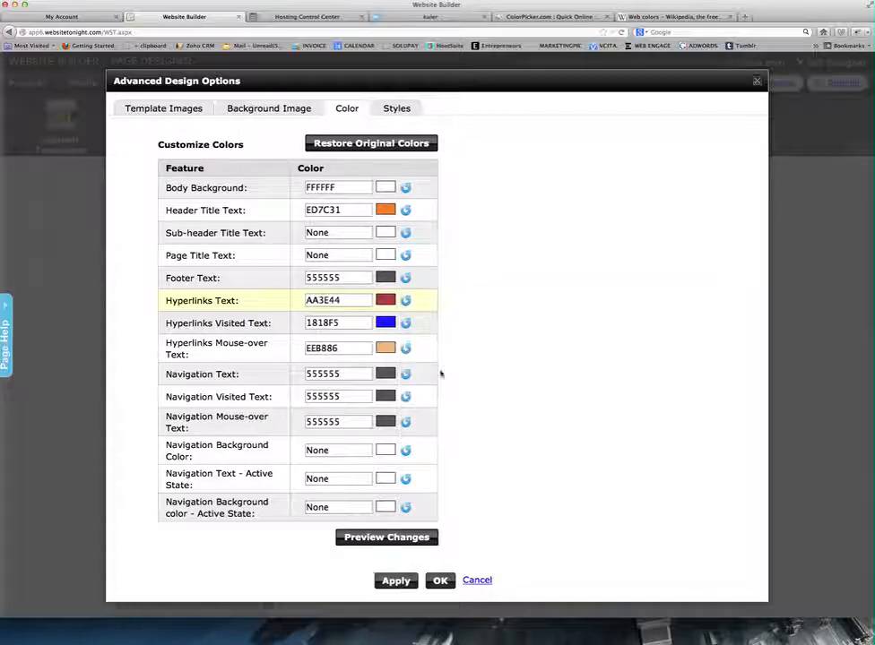
- Set the Hyperlinks Visited Text color to AA3E44 as well and accept the color options
click(385, 325)
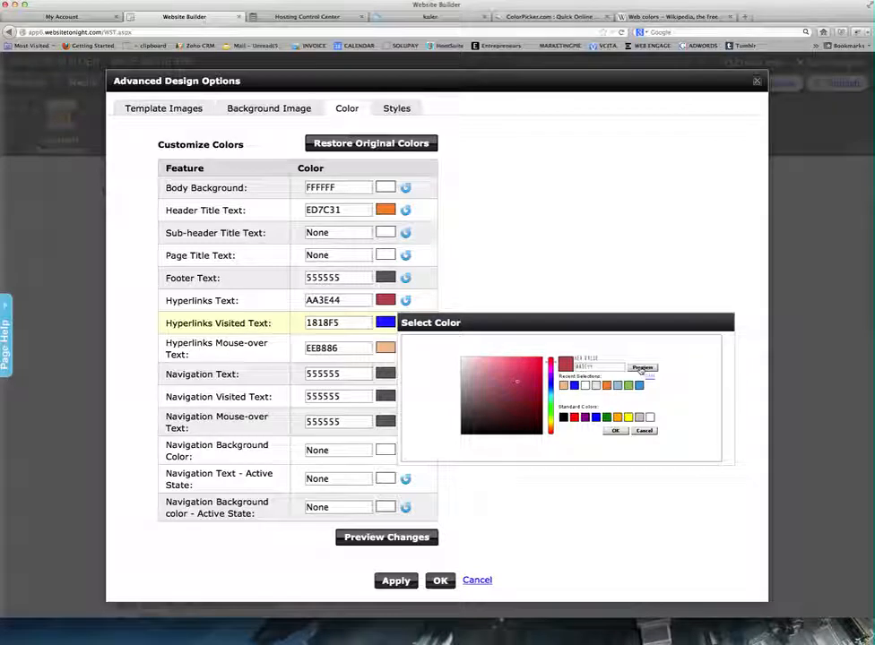
click(614, 431)
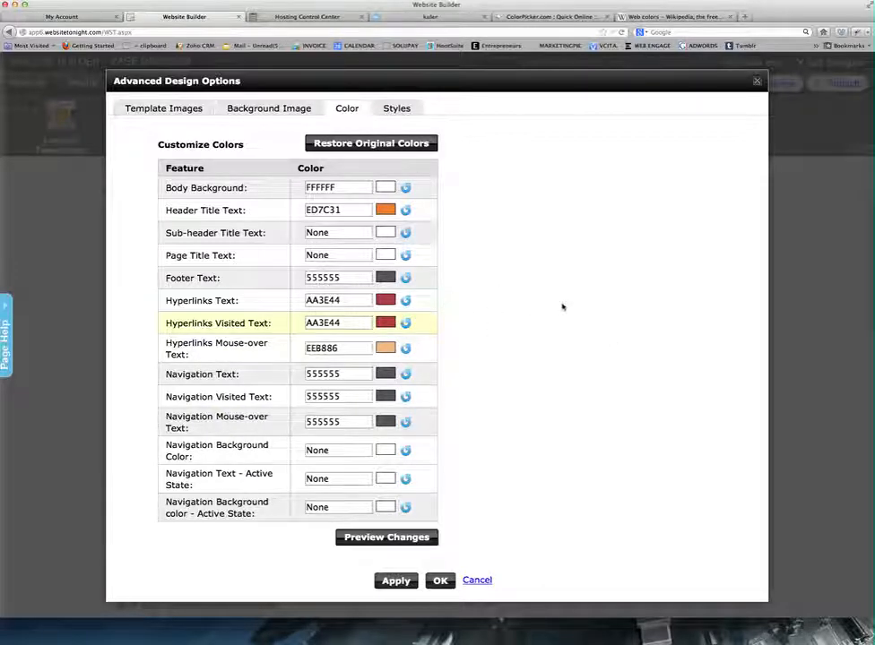
click(442, 582)
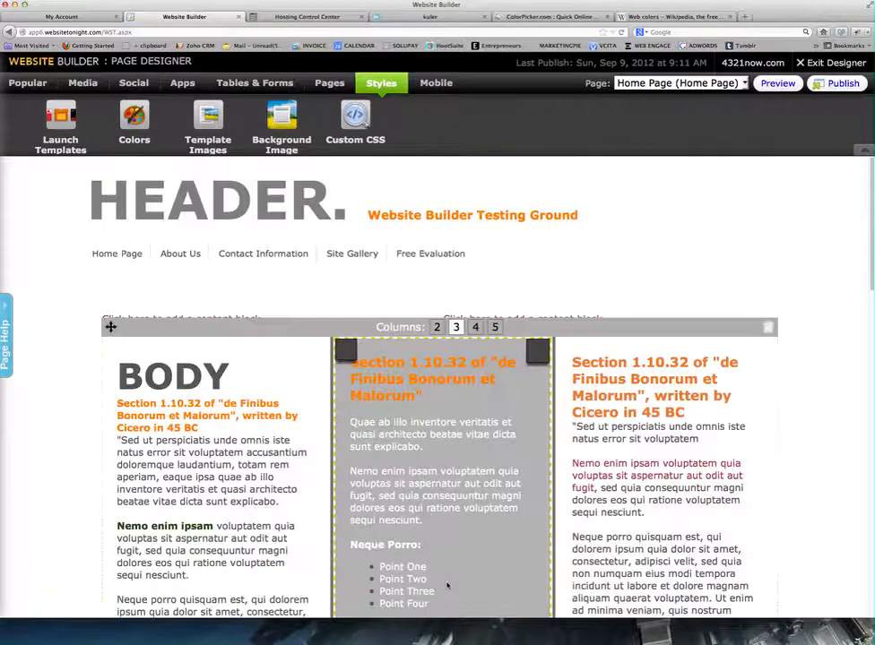
- Italicize the "Nemo enim ipsam" hyperlink text in the third column and save the block
scroll(783, 505, down, 5)
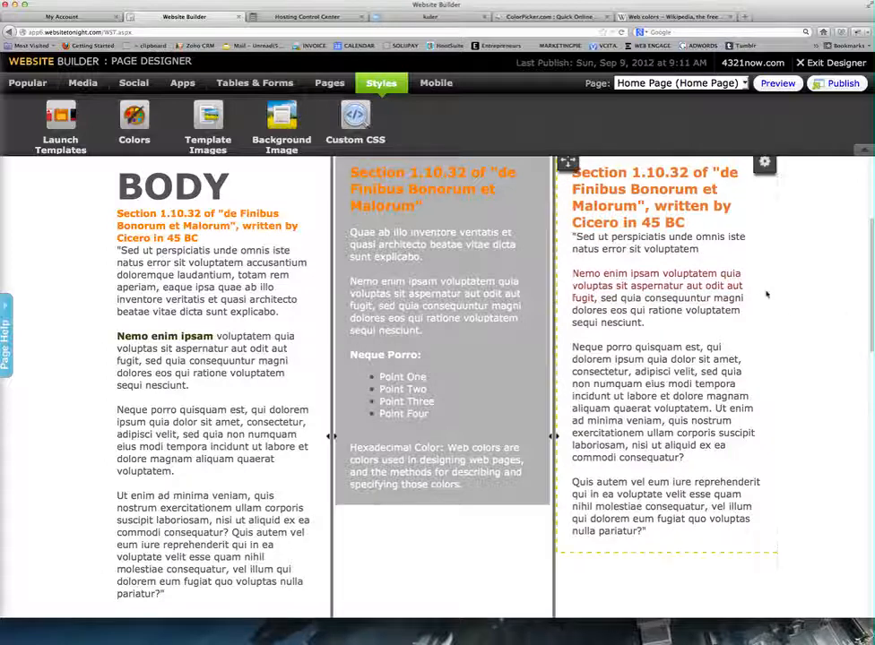
click(571, 278)
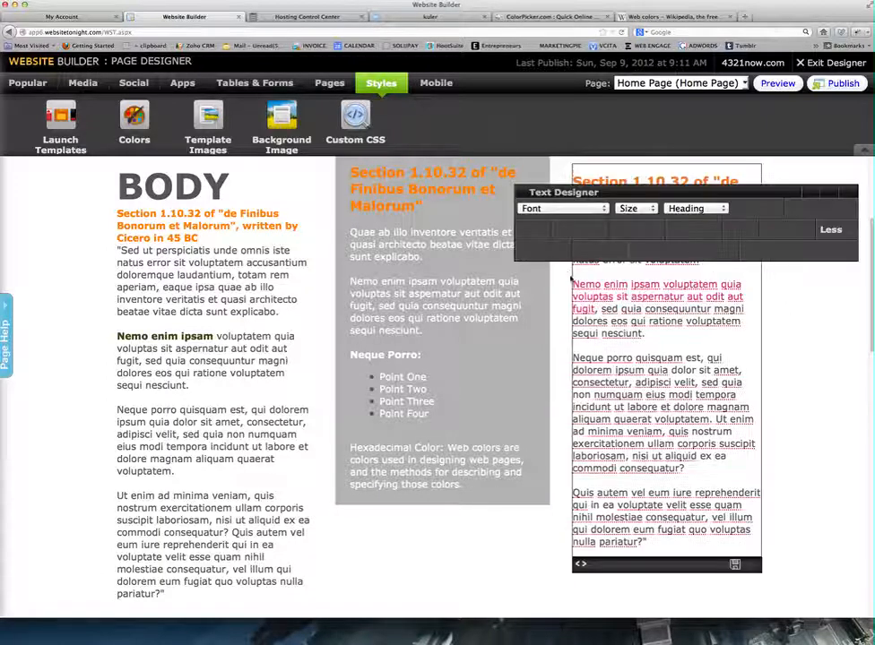
drag(571, 280, 598, 309)
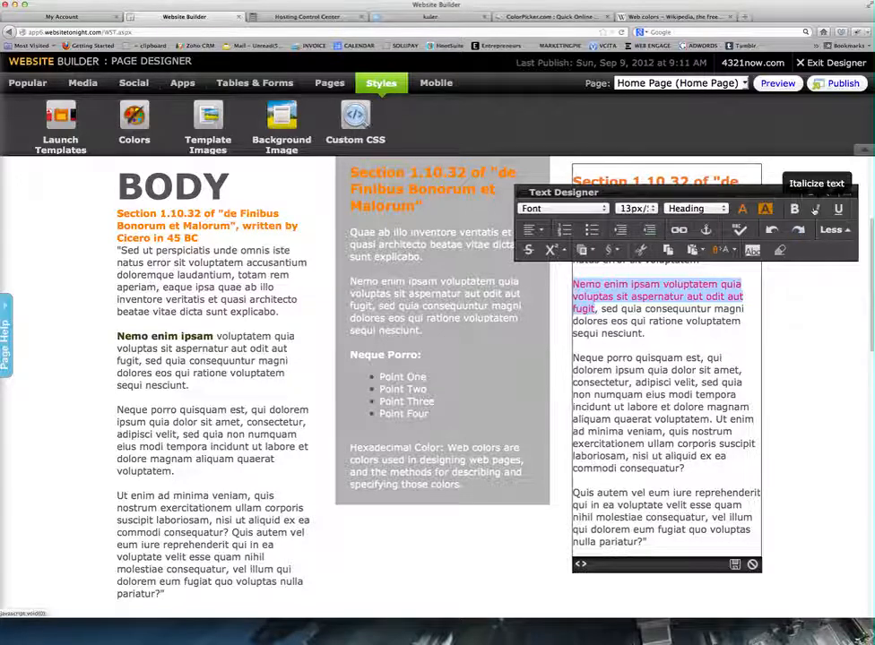
click(815, 209)
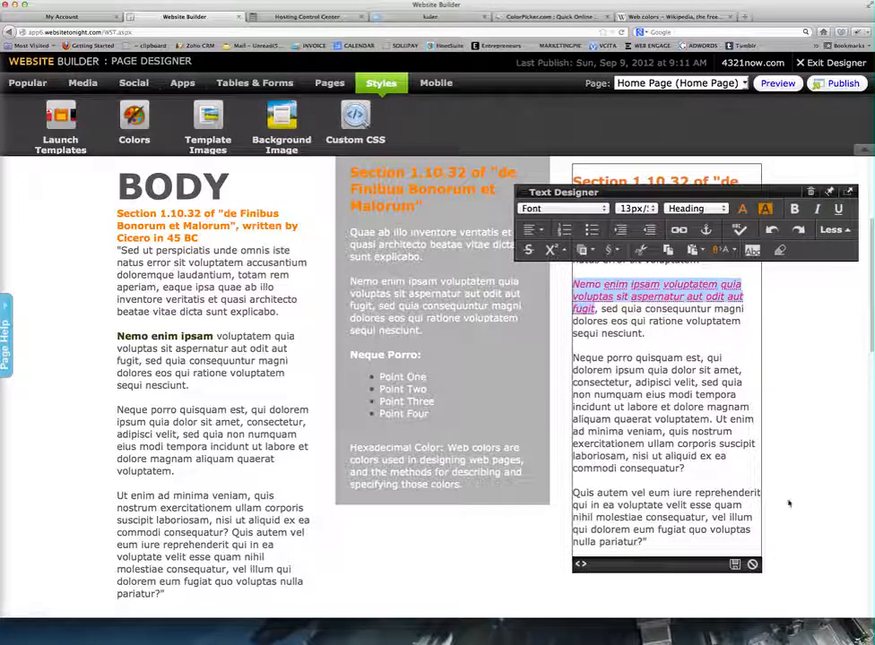
click(734, 564)
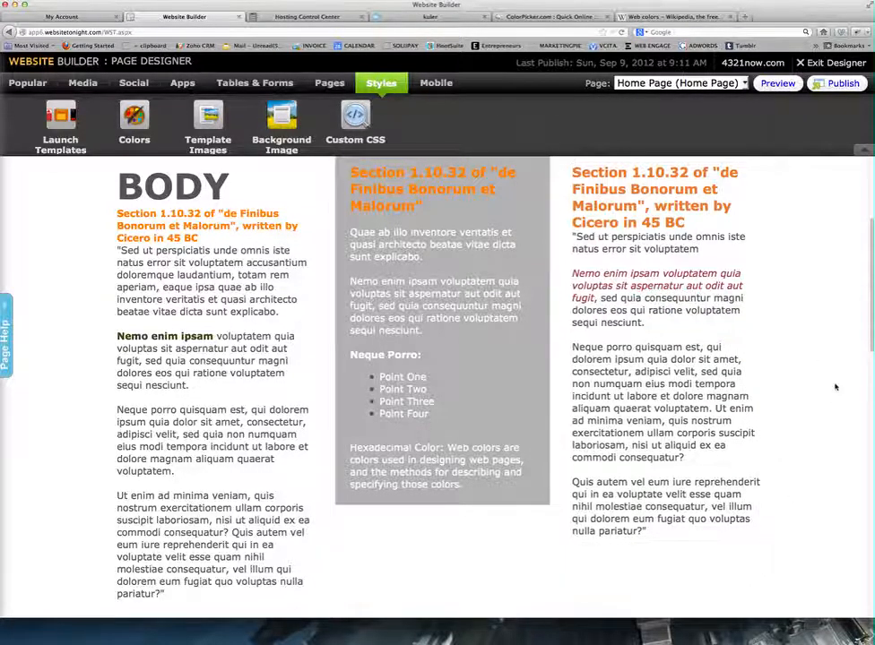
- Replace the italics on the third column's "Nemo enim ipsam" hyperlink text with an underline and save the block
click(638, 289)
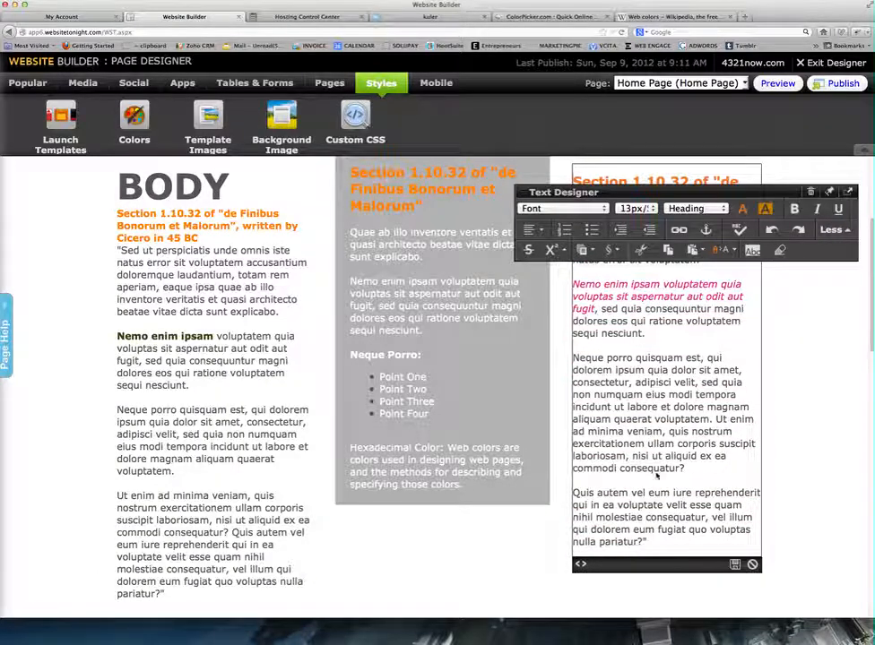
click(734, 566)
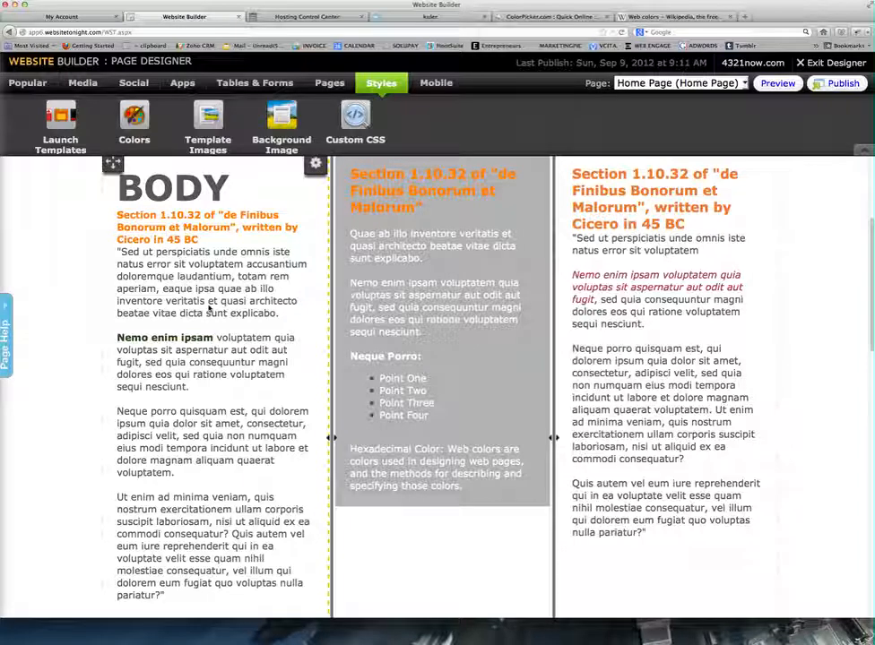
click(578, 285)
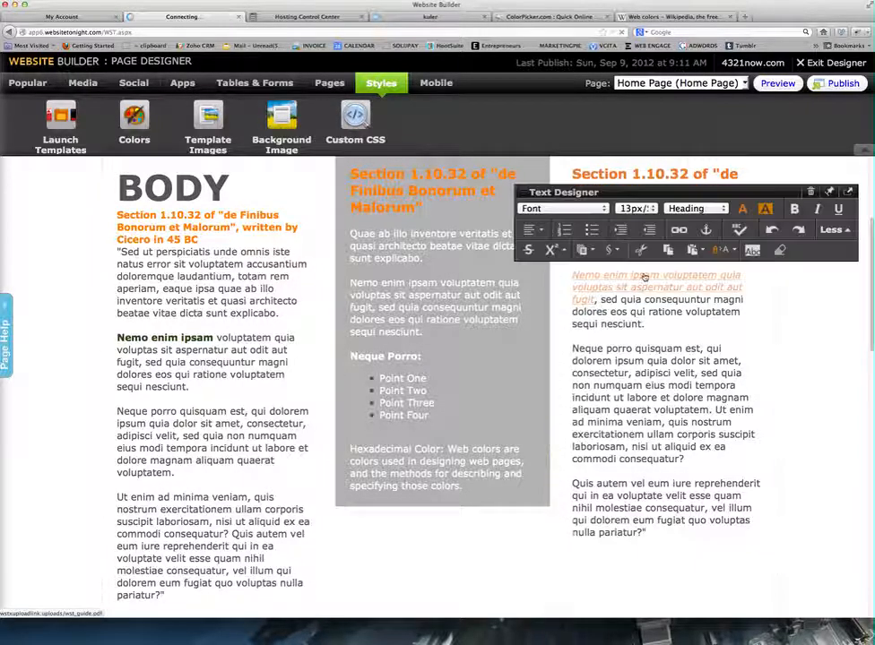
drag(573, 285, 597, 310)
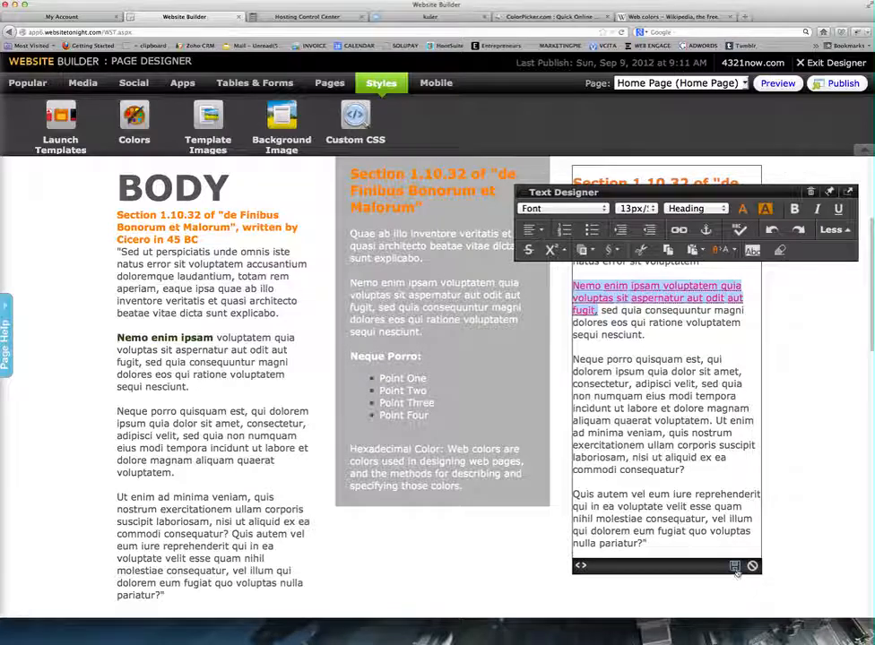
click(807, 415)
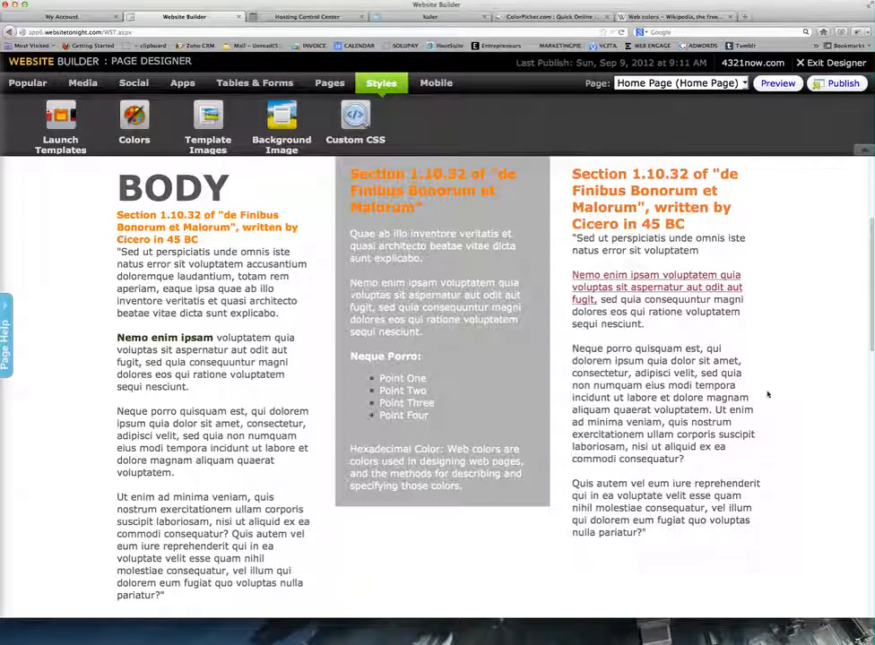
scroll(89, 422, up, 5)
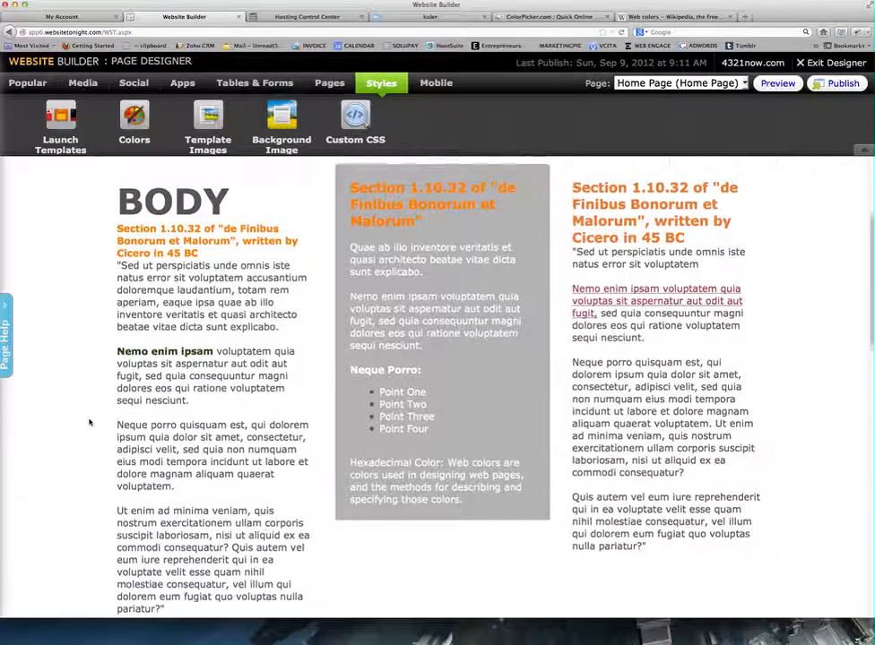
scroll(108, 422, down, 2)
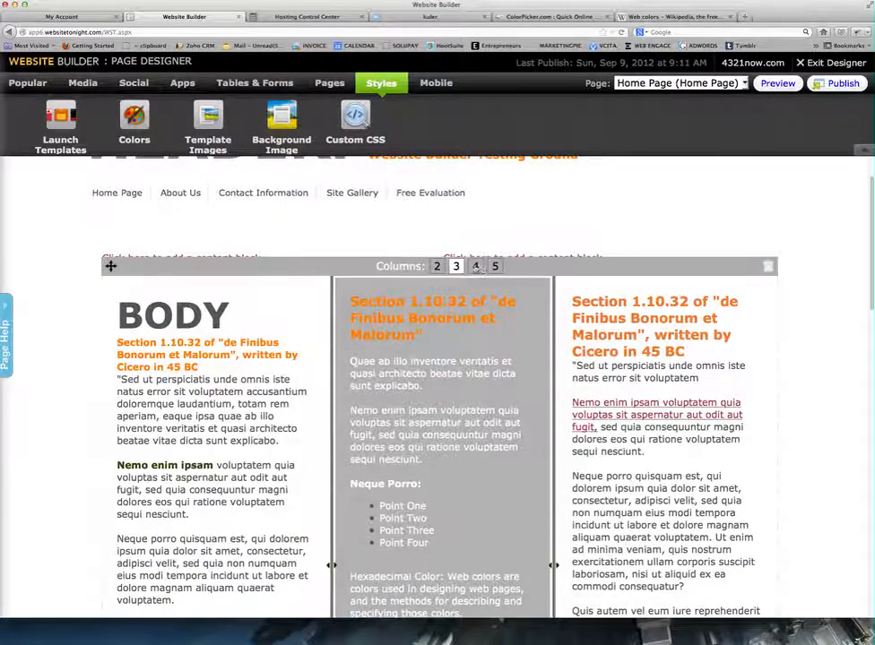
- Set the body content row to four columns and the empty row above it to five columns
click(476, 266)
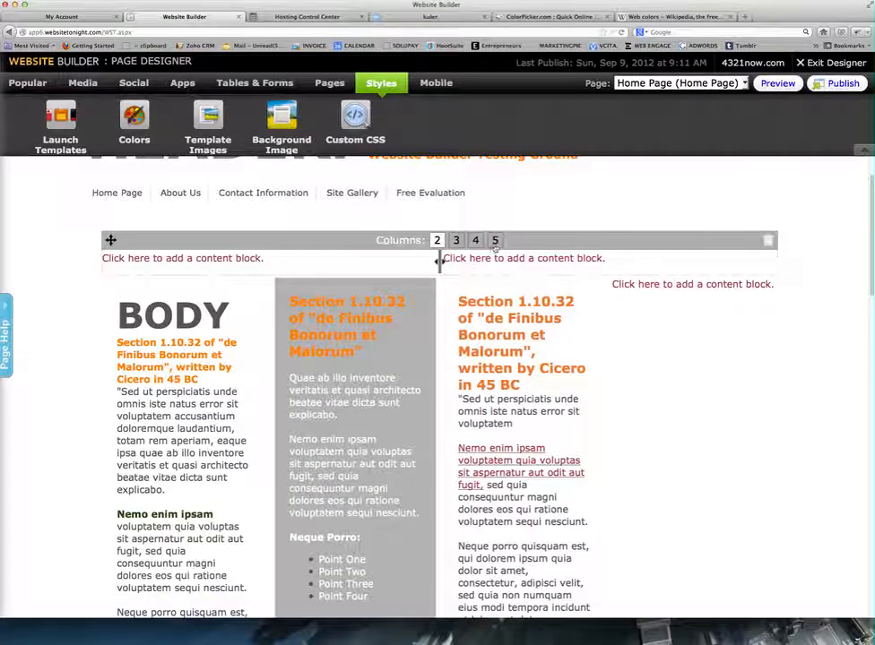
click(494, 240)
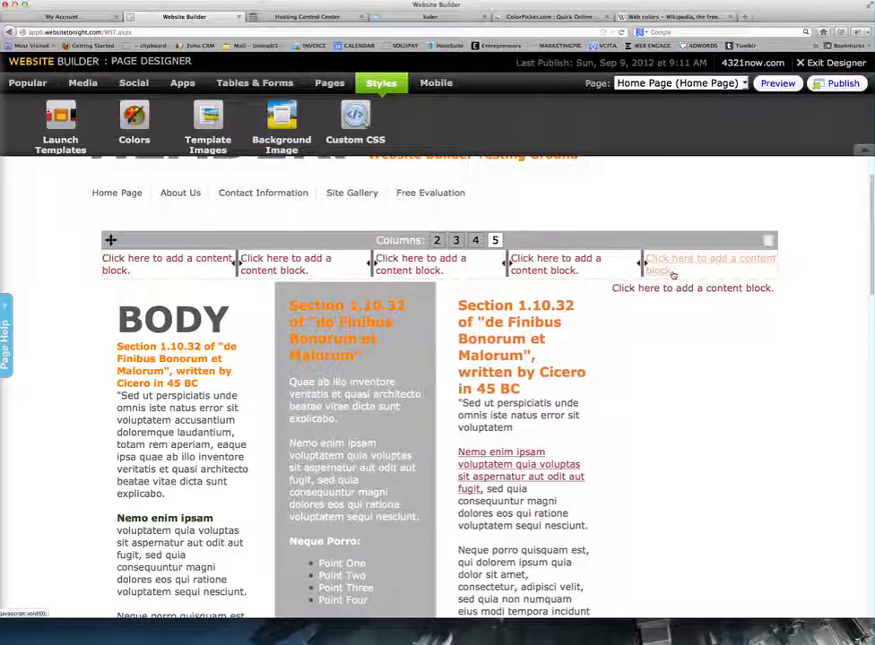
click(475, 240)
scroll(194, 401, down, 10)
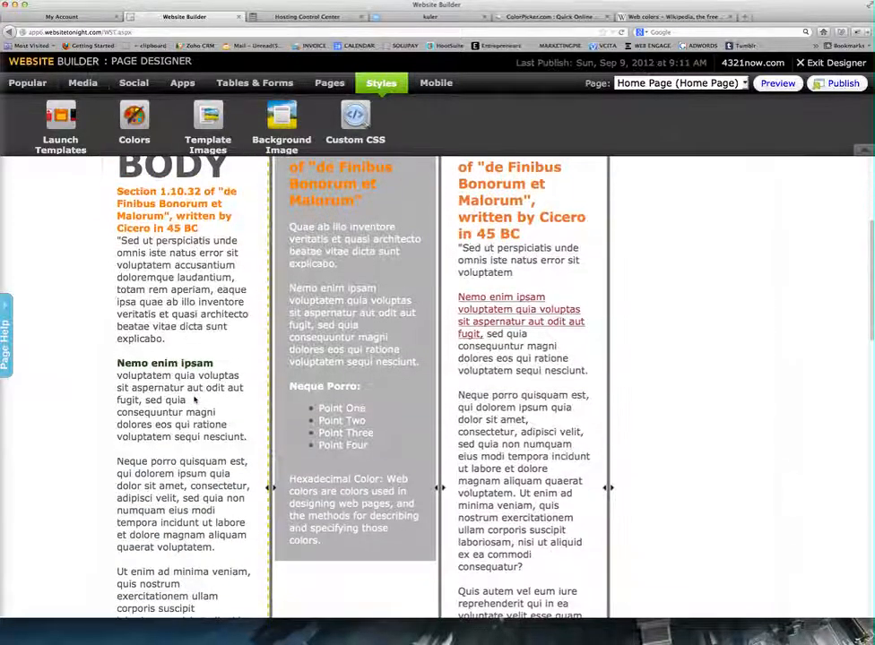
scroll(194, 400, up, 7)
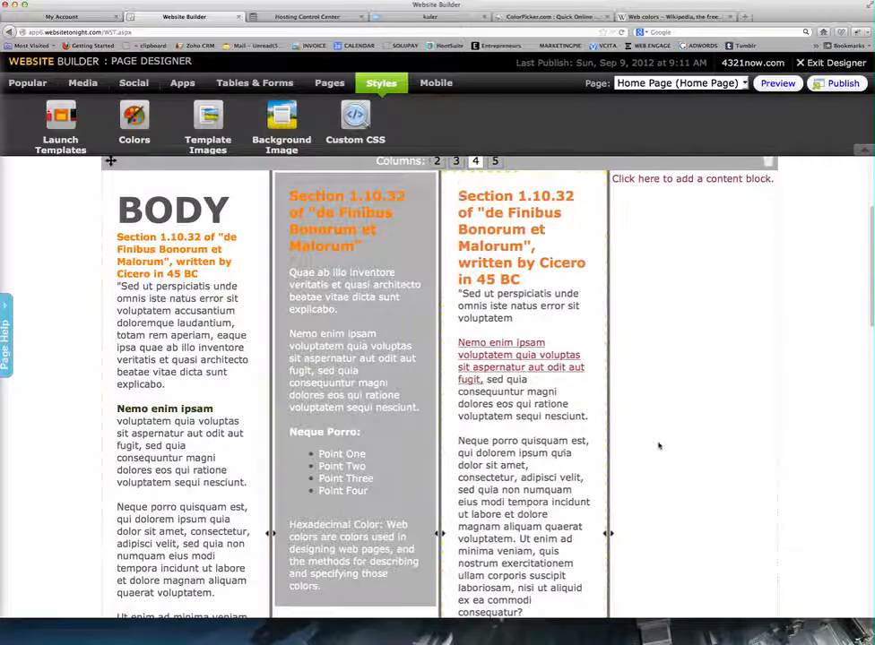
scroll(660, 446, up, 3)
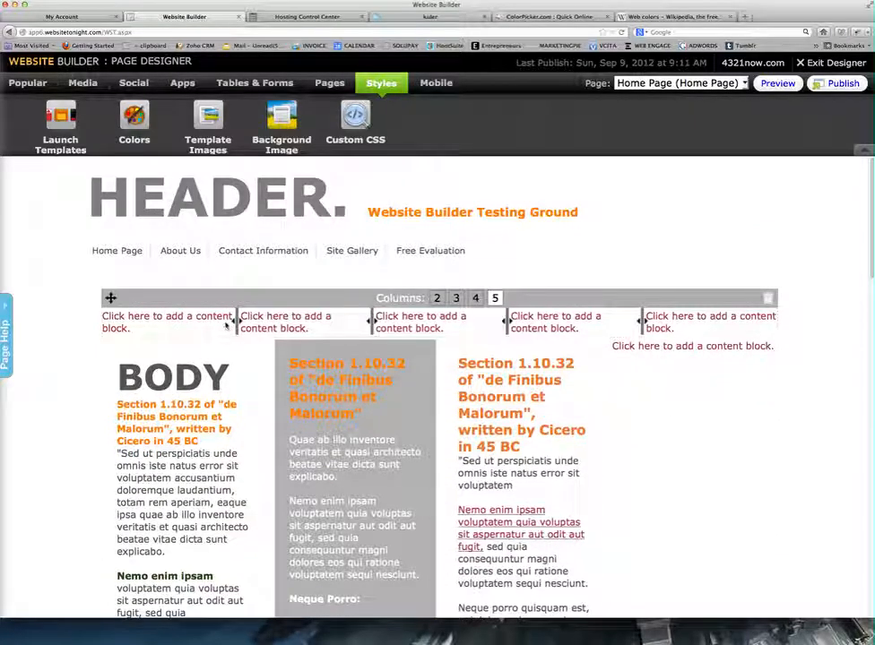
- Delete the empty five-column row above the body content and accept the deletion
click(768, 302)
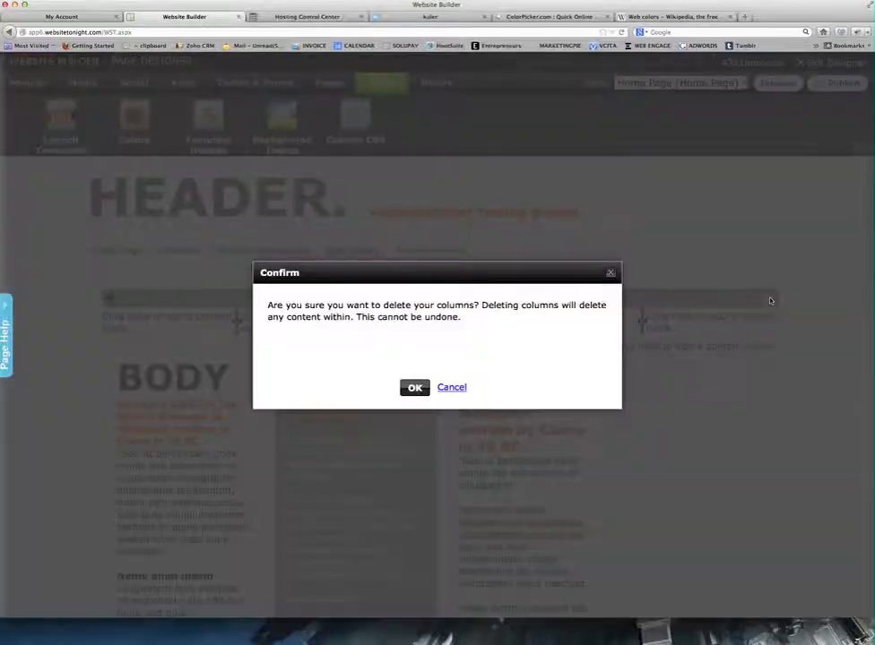
click(414, 388)
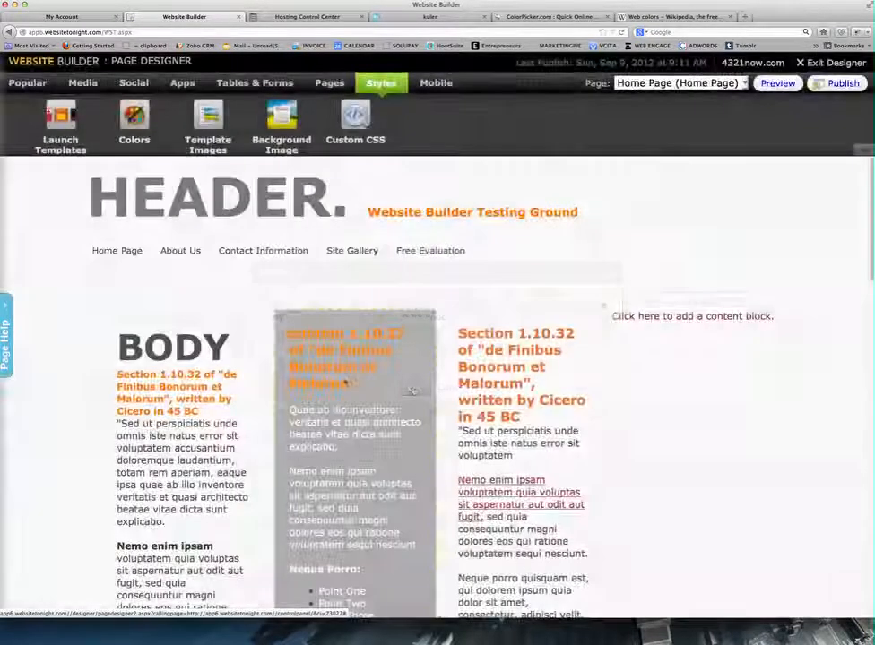
scroll(67, 368, down, 2)
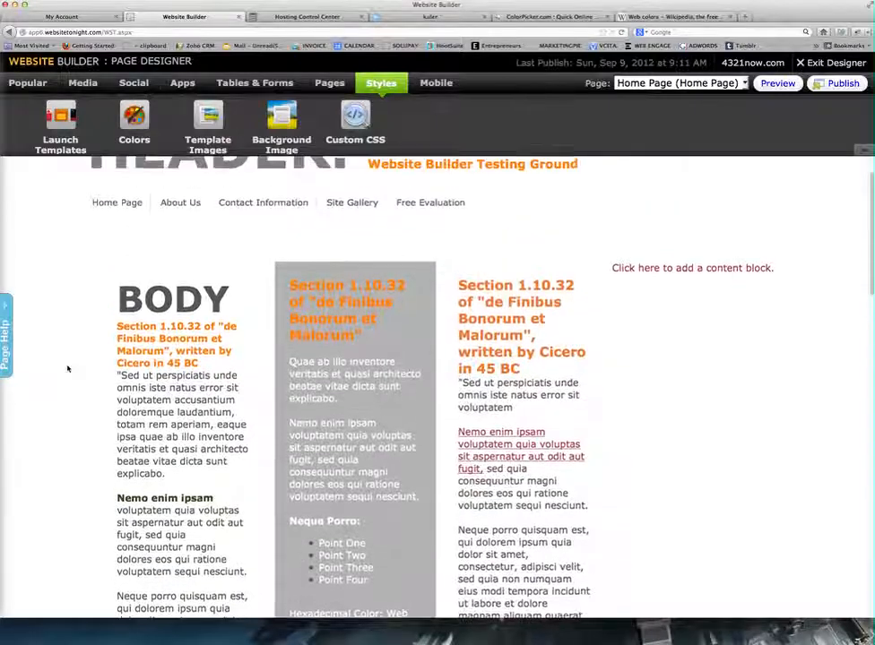
scroll(68, 367, up, 1)
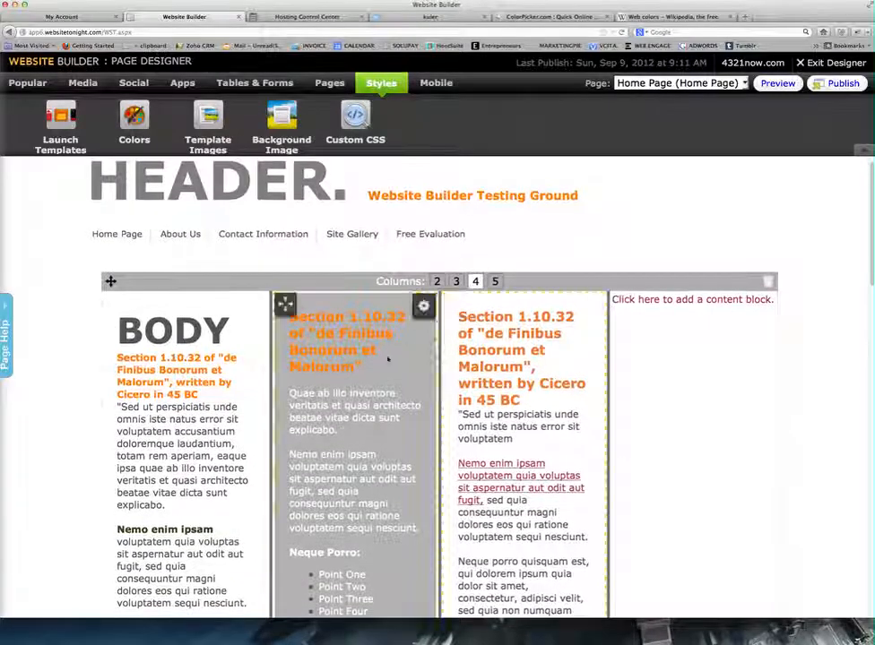
drag(872, 208, 872, 209)
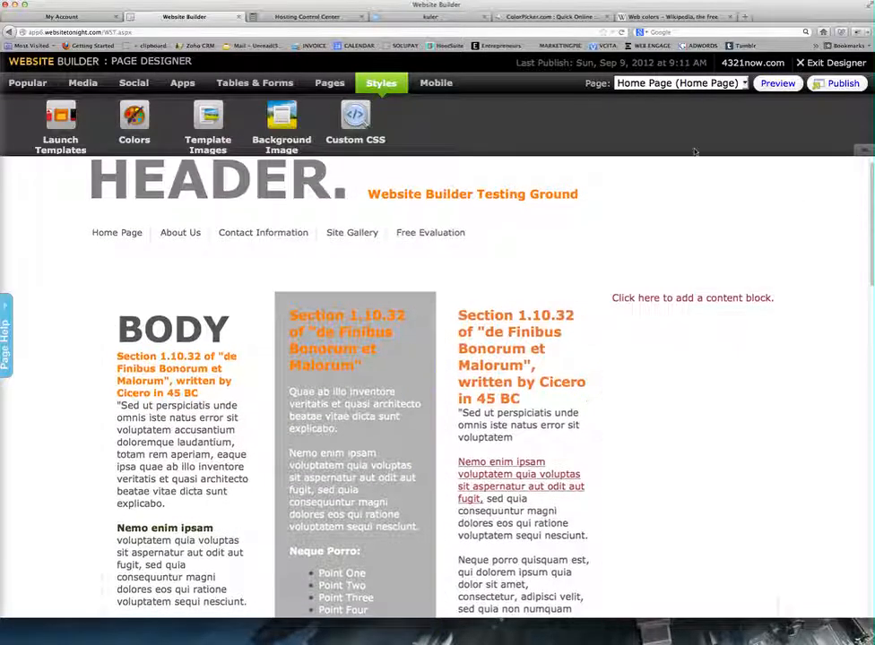